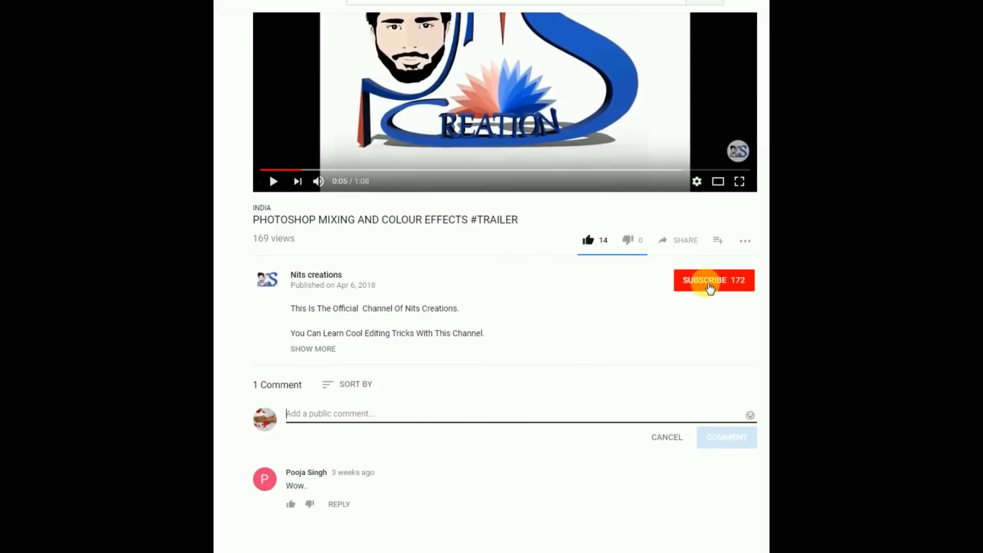
# Step: Subscribe to the Nits creations channel and turn on its notifications
pyautogui.click(710, 288)
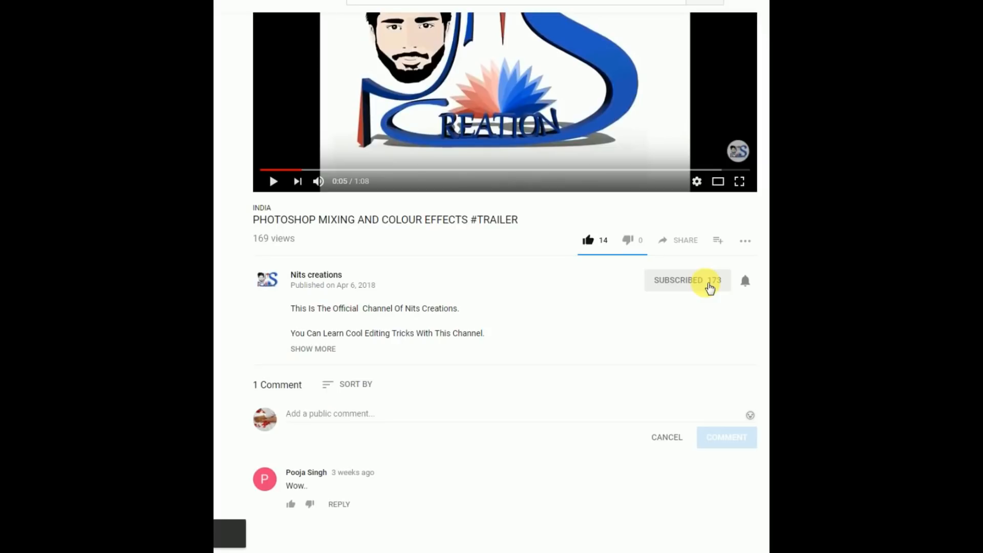
pyautogui.click(746, 287)
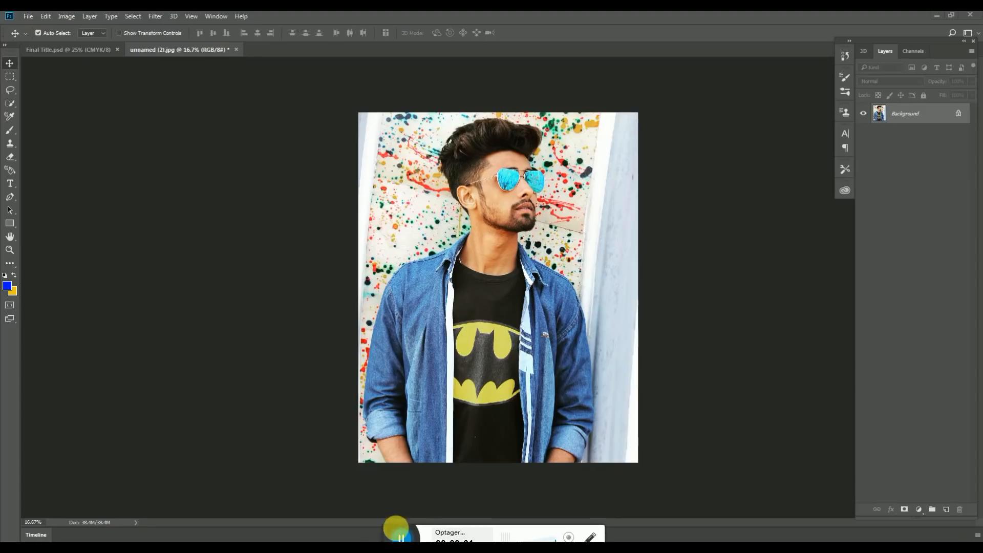
# Step: Place a yellow-filled layer beneath the man's photo and add a white layer mask to the photo layer
pyautogui.click(946, 510)
pyautogui.click(901, 114)
# Step: Mask out the background along the forearm and rolled cuff on the photo's left side with a 30 px black brush
pyautogui.hotkey('ctrl', '+')
pyautogui.hotkey('ctrl', '+')
pyautogui.hotkey('ctrl', '+')
pyautogui.hotkey('ctrl', '+')
pyautogui.moveTo(221, 481); pyautogui.dragTo(295, 347)
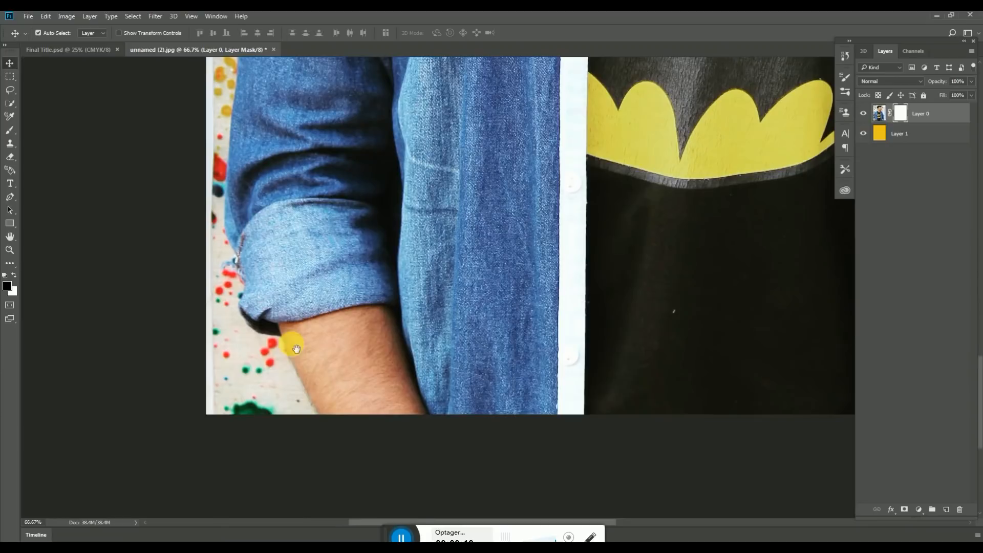
pyautogui.press('b')
pyautogui.hotkey('ctrl', '+')
pyautogui.moveTo(323, 421); pyautogui.dragTo(520, 319)
pyautogui.press('[')
pyautogui.moveTo(379, 306); pyautogui.dragTo(416, 365)
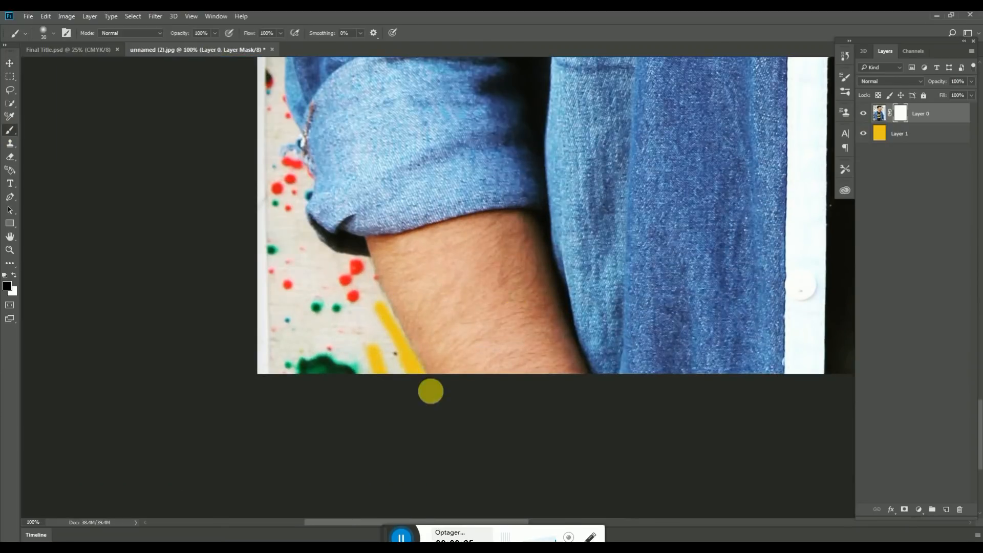
pyautogui.moveTo(382, 288)
pyautogui.mouseDown()
pyautogui.moveTo(512, 386)
pyautogui.moveTo(442, 280)
pyautogui.mouseUp()
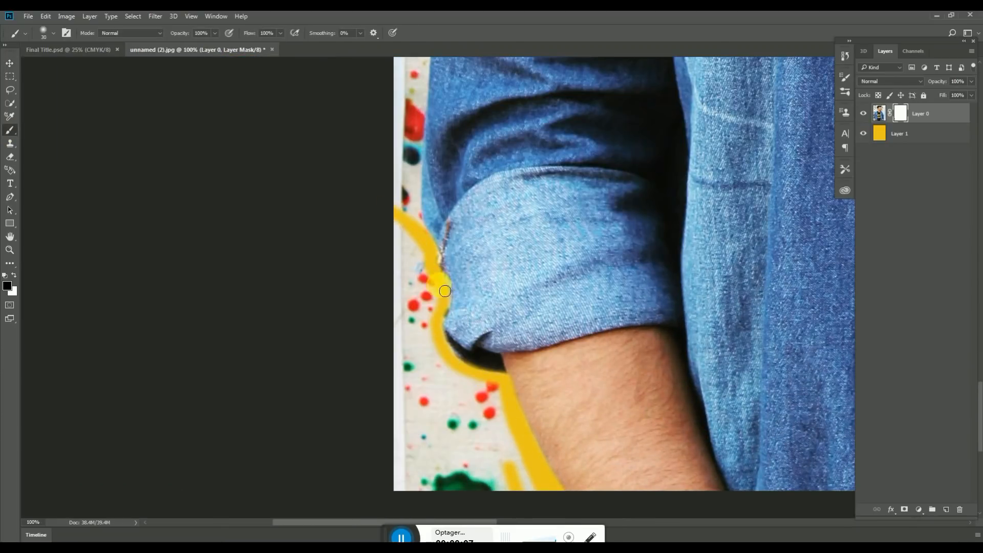
pyautogui.moveTo(447, 357); pyautogui.dragTo(451, 491)
# Step: Mask the background along the outer edge of the left sleeve, from the cuff up to the shoulder seam
pyautogui.moveTo(436, 157); pyautogui.dragTo(434, 372)
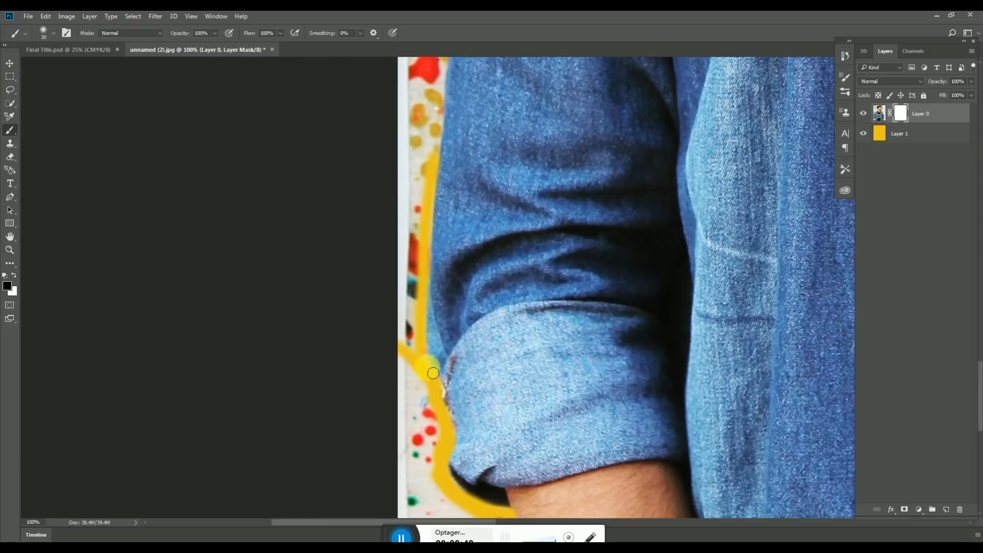
pyautogui.moveTo(445, 113); pyautogui.dragTo(416, 313)
pyautogui.moveTo(405, 359)
pyautogui.mouseDown()
pyautogui.moveTo(437, 119)
pyautogui.moveTo(388, 411)
pyautogui.moveTo(434, 177)
pyautogui.moveTo(431, 318)
pyautogui.mouseUp()
pyautogui.moveTo(411, 339); pyautogui.dragTo(518, 101)
pyautogui.moveTo(521, 129); pyautogui.dragTo(411, 272)
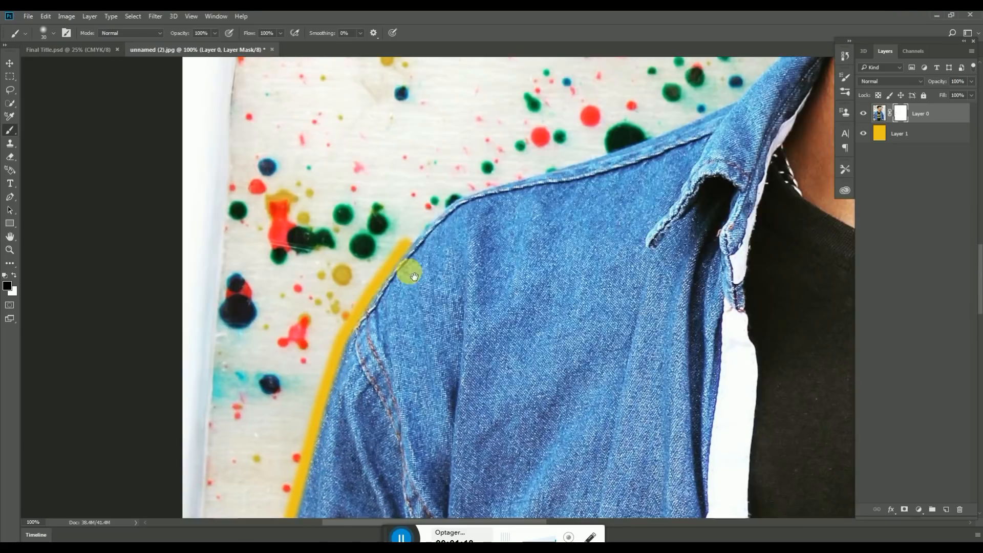
# Step: Continue masking the background edge over the left shoulder and collar and up the back of the neck
pyautogui.moveTo(530, 179)
pyautogui.mouseDown()
pyautogui.moveTo(627, 140)
pyautogui.moveTo(548, 304)
pyautogui.mouseUp()
pyautogui.moveTo(548, 304); pyautogui.dragTo(665, 266)
pyautogui.moveTo(500, 314); pyautogui.dragTo(344, 441)
pyautogui.moveTo(502, 385); pyautogui.dragTo(544, 352)
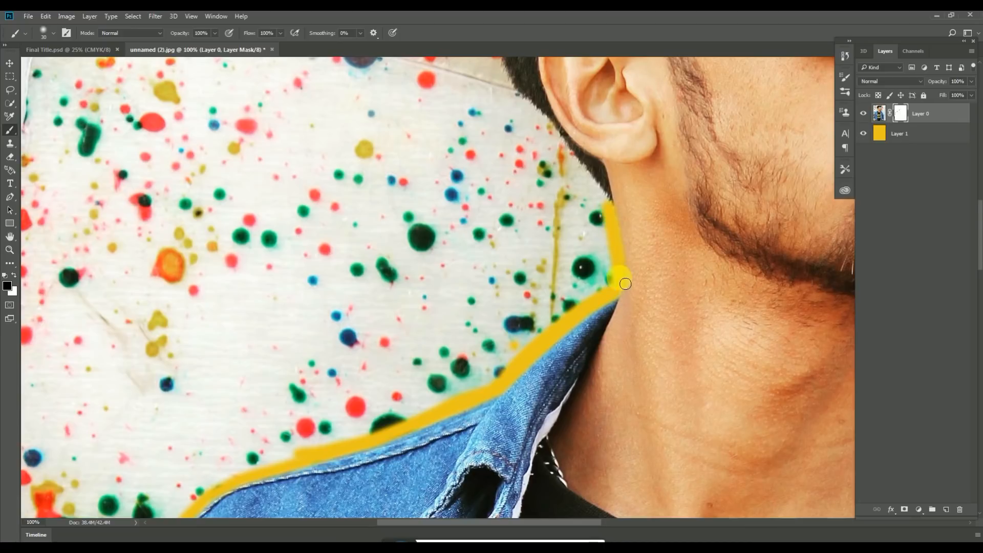
pyautogui.moveTo(626, 284); pyautogui.dragTo(656, 417)
# Step: Mask the background with short strokes along the back of the head, from the nape up behind the ear
pyautogui.moveTo(656, 417); pyautogui.dragTo(643, 368)
pyautogui.moveTo(627, 332)
pyautogui.mouseDown()
pyautogui.moveTo(531, 228)
pyautogui.moveTo(551, 337)
pyautogui.mouseUp()
pyautogui.moveTo(563, 336); pyautogui.dragTo(590, 354)
pyautogui.moveTo(556, 312); pyautogui.dragTo(540, 357)
pyautogui.moveTo(540, 357)
pyautogui.mouseDown()
pyautogui.moveTo(537, 336)
pyautogui.moveTo(552, 379)
pyautogui.mouseUp()
pyautogui.moveTo(524, 313); pyautogui.dragTo(513, 369)
pyautogui.moveTo(499, 332)
pyautogui.mouseDown()
pyautogui.moveTo(489, 270)
pyautogui.moveTo(459, 313)
pyautogui.mouseUp()
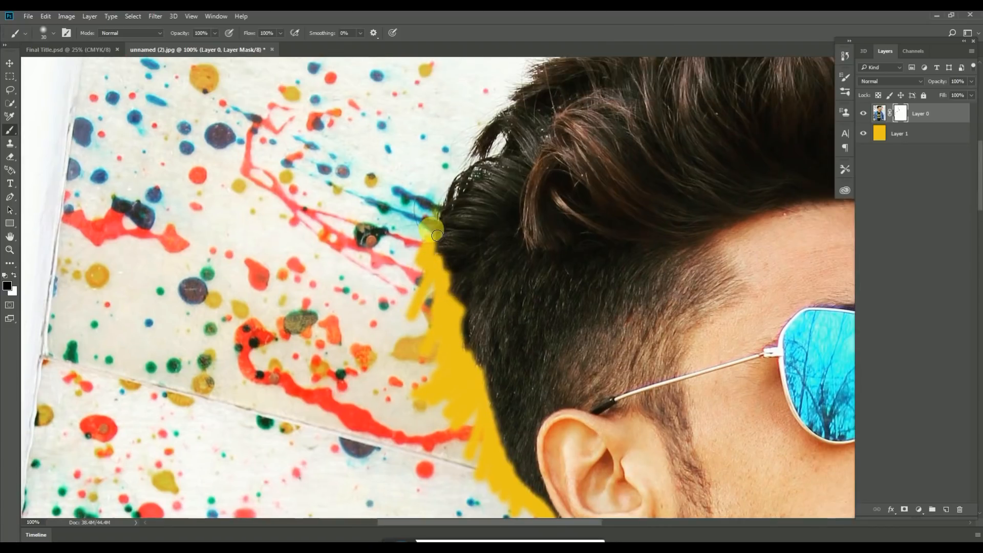
# Step: Mask the background around the crown and top of the hair, down to the front of the hairstyle
pyautogui.moveTo(437, 236); pyautogui.dragTo(468, 173)
pyautogui.moveTo(504, 142); pyautogui.dragTo(497, 199)
pyautogui.moveTo(426, 262)
pyautogui.mouseDown()
pyautogui.moveTo(527, 112)
pyautogui.moveTo(433, 179)
pyautogui.mouseUp()
pyautogui.moveTo(417, 224); pyautogui.dragTo(544, 159)
pyautogui.moveTo(438, 206); pyautogui.dragTo(401, 227)
pyautogui.moveTo(492, 153); pyautogui.dragTo(411, 211)
pyautogui.moveTo(412, 211)
pyautogui.mouseDown()
pyautogui.moveTo(608, 190)
pyautogui.moveTo(493, 193)
pyautogui.moveTo(700, 238)
pyautogui.moveTo(736, 359)
pyautogui.mouseUp()
pyautogui.moveTo(674, 444); pyautogui.dragTo(723, 385)
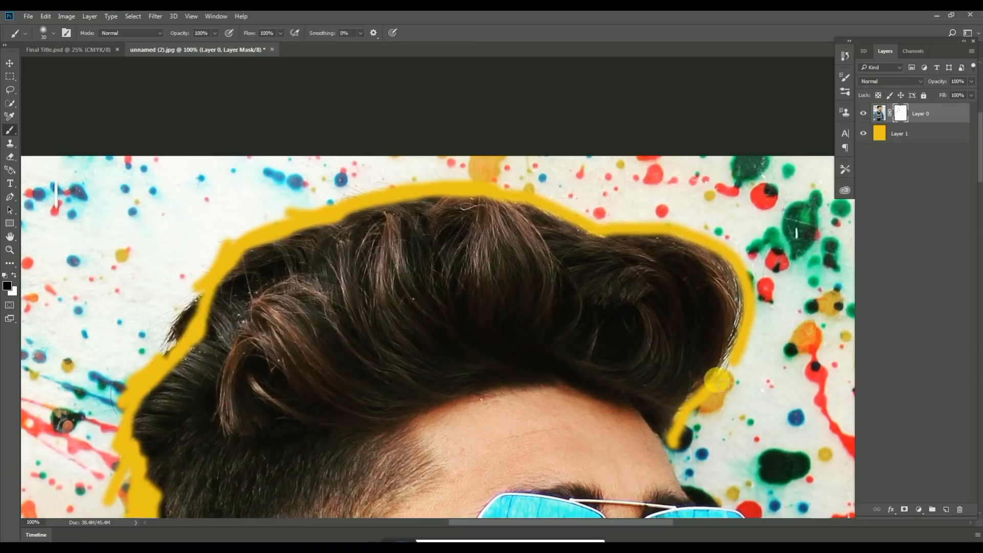
# Step: Mask the background along the forehead and around the outer sunglasses lens, using a finer 15 px brush for the lens
pyautogui.moveTo(666, 451); pyautogui.dragTo(474, 227)
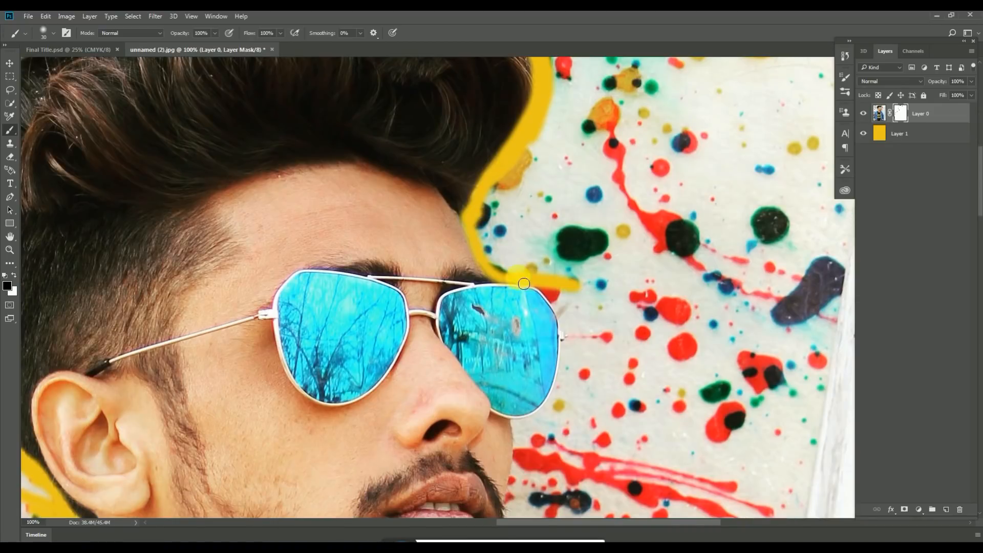
pyautogui.moveTo(527, 274)
pyautogui.mouseDown()
pyautogui.moveTo(471, 181)
pyautogui.moveTo(518, 228)
pyautogui.mouseUp()
pyautogui.hotkey('ctrl', '+')
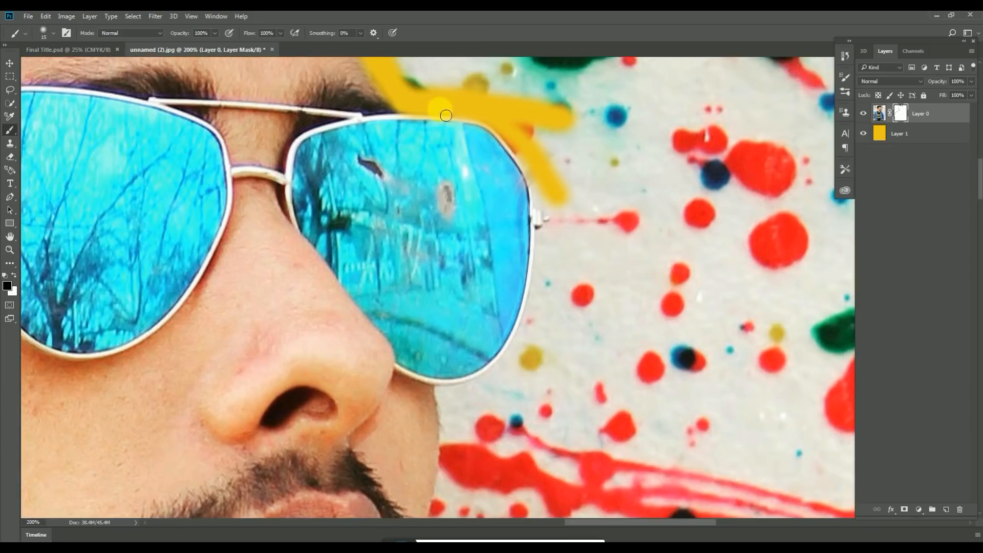
pyautogui.moveTo(443, 397); pyautogui.dragTo(552, 239)
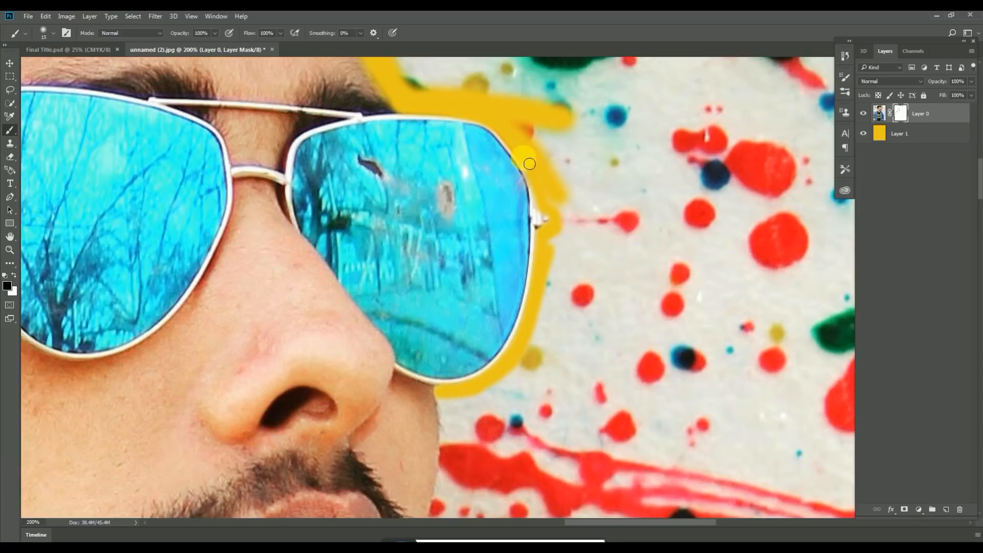
# Step: Mask the background along the cheek, lips and beard, around the chin to the front of the neck
pyautogui.scroll(-3, 512, 153)
pyautogui.moveTo(445, 202); pyautogui.dragTo(454, 299)
pyautogui.moveTo(443, 244); pyautogui.dragTo(410, 156)
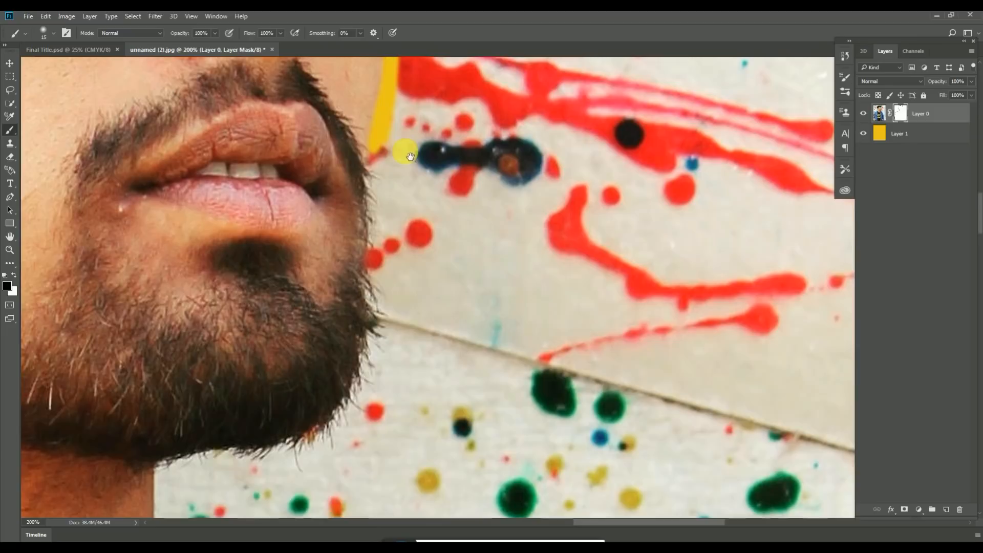
pyautogui.moveTo(382, 235); pyautogui.dragTo(382, 252)
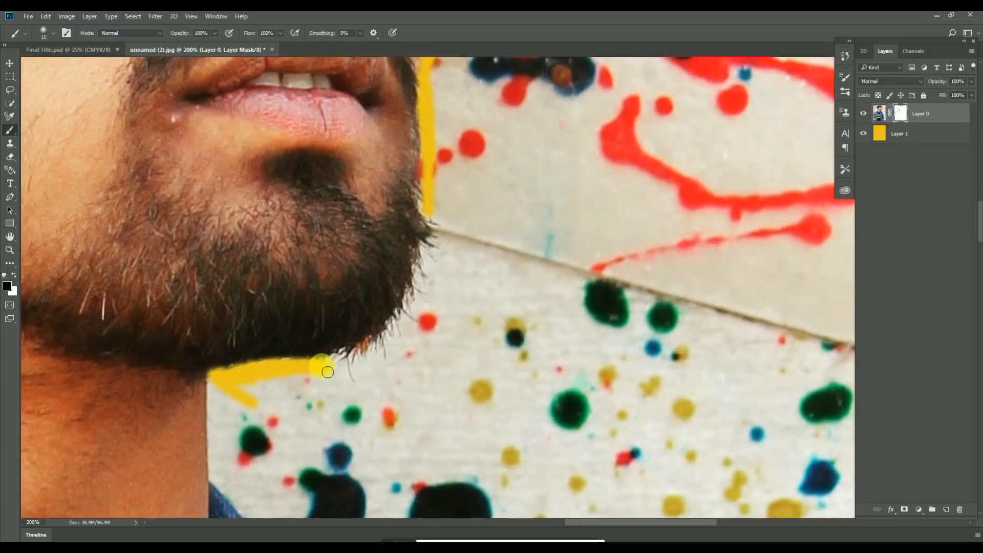
pyautogui.moveTo(328, 372); pyautogui.dragTo(431, 239)
pyautogui.moveTo(429, 179); pyautogui.dragTo(430, 263)
pyautogui.moveTo(418, 307); pyautogui.dragTo(581, 192)
# Step: Mask the background edge down the front of the neck and over the collar and shoulder on the photo's right side
pyautogui.moveTo(384, 264)
pyautogui.mouseDown()
pyautogui.moveTo(380, 361)
pyautogui.moveTo(346, 239)
pyautogui.mouseUp()
pyautogui.moveTo(343, 251); pyautogui.dragTo(477, 443)
pyautogui.moveTo(477, 443)
pyautogui.mouseDown()
pyautogui.moveTo(386, 239)
pyautogui.moveTo(296, 191)
pyautogui.mouseUp()
pyautogui.moveTo(294, 188)
pyautogui.mouseDown()
pyautogui.moveTo(740, 426)
pyautogui.moveTo(469, 183)
pyautogui.mouseUp()
pyautogui.moveTo(467, 180)
pyautogui.mouseDown()
pyautogui.moveTo(575, 326)
pyautogui.moveTo(438, 149)
pyautogui.mouseUp()
pyautogui.moveTo(435, 150)
pyautogui.mouseDown()
pyautogui.moveTo(541, 471)
pyautogui.moveTo(445, 155)
pyautogui.mouseUp()
pyautogui.moveTo(445, 154)
pyautogui.mouseDown()
pyautogui.moveTo(481, 446)
pyautogui.moveTo(466, 215)
pyautogui.moveTo(454, 425)
pyautogui.mouseUp()
pyautogui.moveTo(454, 424); pyautogui.dragTo(432, 172)
# Step: Mask the background along the right sleeve and rolled cuff down to the bottom edge of the photo
pyautogui.moveTo(431, 171); pyautogui.dragTo(435, 414)
pyautogui.moveTo(472, 419)
pyautogui.mouseDown()
pyautogui.moveTo(473, 228)
pyautogui.moveTo(448, 380)
pyautogui.mouseUp()
pyautogui.moveTo(455, 389); pyautogui.dragTo(473, 150)
pyautogui.moveTo(396, 367); pyautogui.dragTo(467, 128)
pyautogui.moveTo(426, 384); pyautogui.dragTo(487, 117)
pyautogui.moveTo(326, 425)
pyautogui.mouseDown()
pyautogui.moveTo(398, 363)
pyautogui.moveTo(463, 101)
pyautogui.mouseUp()
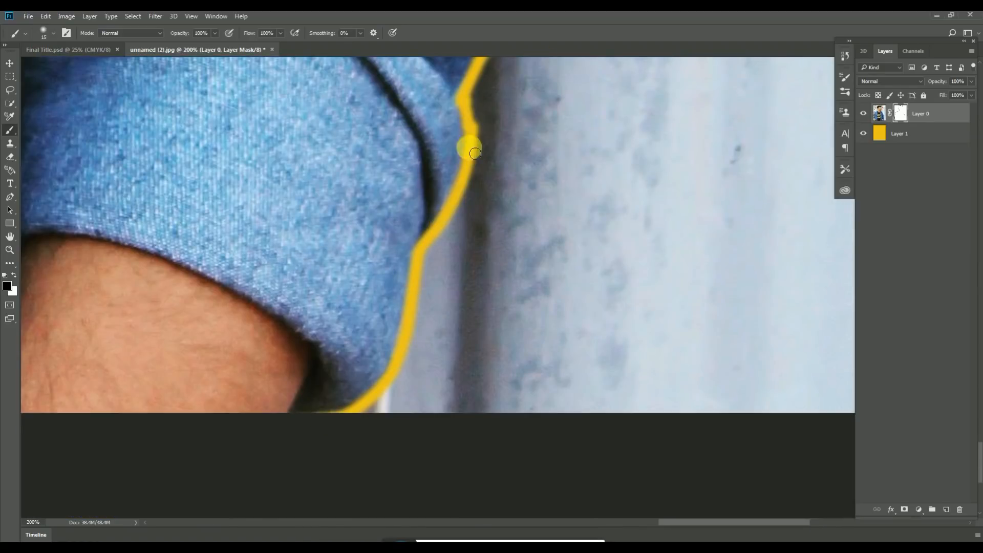
pyautogui.moveTo(472, 178)
pyautogui.mouseDown()
pyautogui.moveTo(373, 415)
pyautogui.moveTo(434, 370)
pyautogui.moveTo(495, 206)
pyautogui.mouseUp()
# Step: Widen the masked band along the right sleeve up to the shoulder with a larger 45 px brush
pyautogui.hotkey('ctrl', '-')
pyautogui.hotkey('ctrl', '-')
pyautogui.click(54, 33)
pyautogui.click(634, 257)
pyautogui.press(']')
pyautogui.press(']')
pyautogui.press(']')
pyautogui.press(']')
pyautogui.press(']')
pyautogui.press(']')
pyautogui.hotkey('ctrl', '+')
pyautogui.moveTo(506, 189); pyautogui.dragTo(492, 330)
pyautogui.moveTo(495, 322); pyautogui.dragTo(507, 151)
pyautogui.moveTo(506, 144); pyautogui.dragTo(509, 307)
pyautogui.moveTo(501, 136); pyautogui.dragTo(510, 313)
pyautogui.moveTo(500, 135)
pyautogui.mouseDown()
pyautogui.moveTo(500, 310)
pyautogui.moveTo(492, 204)
pyautogui.mouseUp()
pyautogui.moveTo(475, 120); pyautogui.dragTo(502, 295)
pyautogui.moveTo(520, 382)
pyautogui.mouseDown()
pyautogui.moveTo(491, 207)
pyautogui.moveTo(500, 289)
pyautogui.mouseUp()
pyautogui.moveTo(475, 139); pyautogui.dragTo(504, 311)
pyautogui.moveTo(511, 167); pyautogui.dragTo(628, 379)
pyautogui.moveTo(589, 344); pyautogui.dragTo(546, 263)
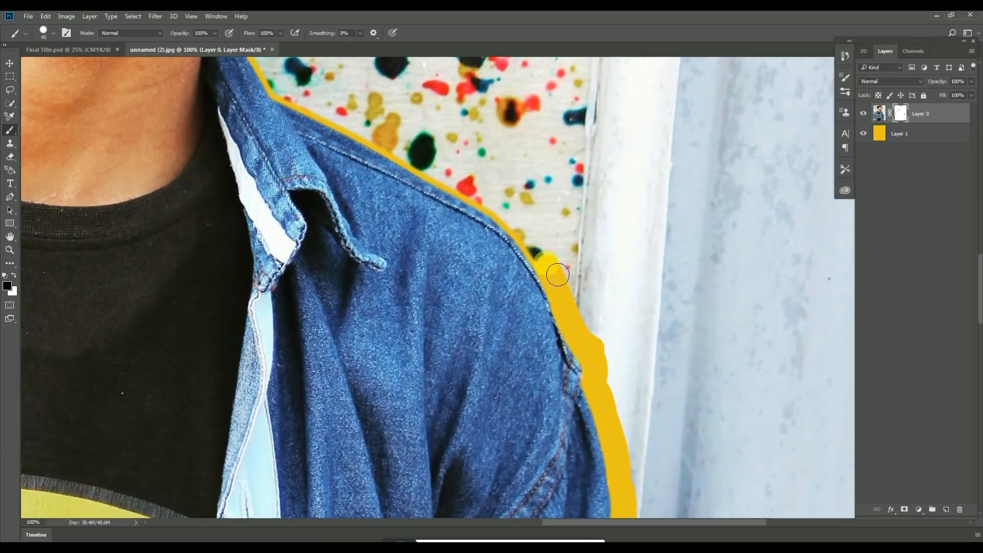
# Step: Widen the masked band over the right shoulder and up towards the neck and face
pyautogui.moveTo(409, 159); pyautogui.dragTo(542, 248)
pyautogui.moveTo(317, 118); pyautogui.dragTo(448, 323)
pyautogui.moveTo(417, 292); pyautogui.dragTo(370, 224)
# Step: Widen the masked band around the hair and down the back of the head and neck to the collar
pyautogui.scroll(6, 372, 172)
pyautogui.hscroll(-1, 371, 173)
pyautogui.moveTo(627, 476)
pyautogui.mouseDown()
pyautogui.moveTo(688, 319)
pyautogui.moveTo(618, 71)
pyautogui.moveTo(672, 423)
pyautogui.mouseUp()
pyautogui.moveTo(675, 410)
pyautogui.mouseDown()
pyautogui.moveTo(484, 237)
pyautogui.moveTo(152, 320)
pyautogui.moveTo(75, 504)
pyautogui.mouseUp()
pyautogui.moveTo(75, 504); pyautogui.dragTo(409, 183)
pyautogui.scroll(-10, 408, 182)
pyautogui.hscroll(1, 408, 182)
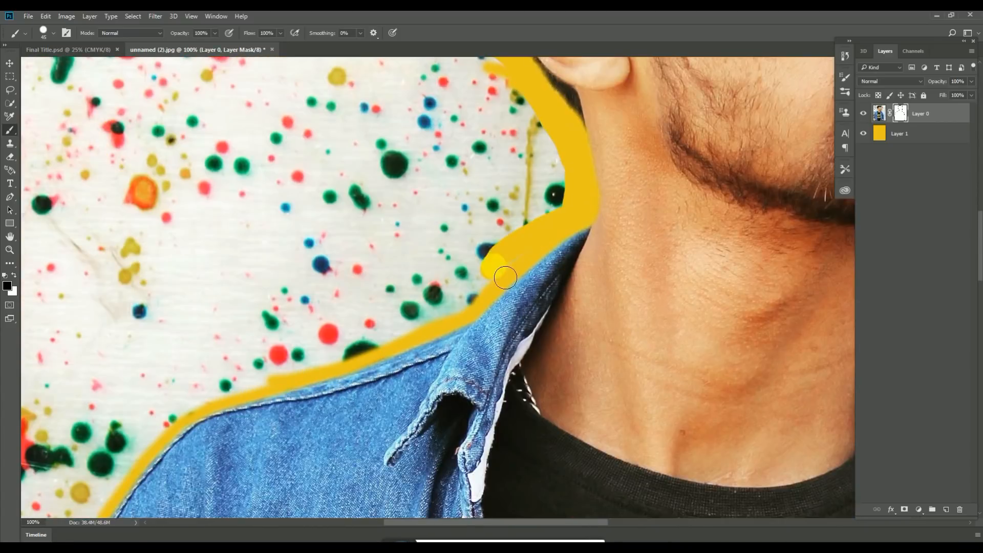
# Step: Widen the masked band along the left shoulder, sleeve and rolled cuff
pyautogui.scroll(-12, 530, 141)
pyautogui.hscroll(-4, 530, 140)
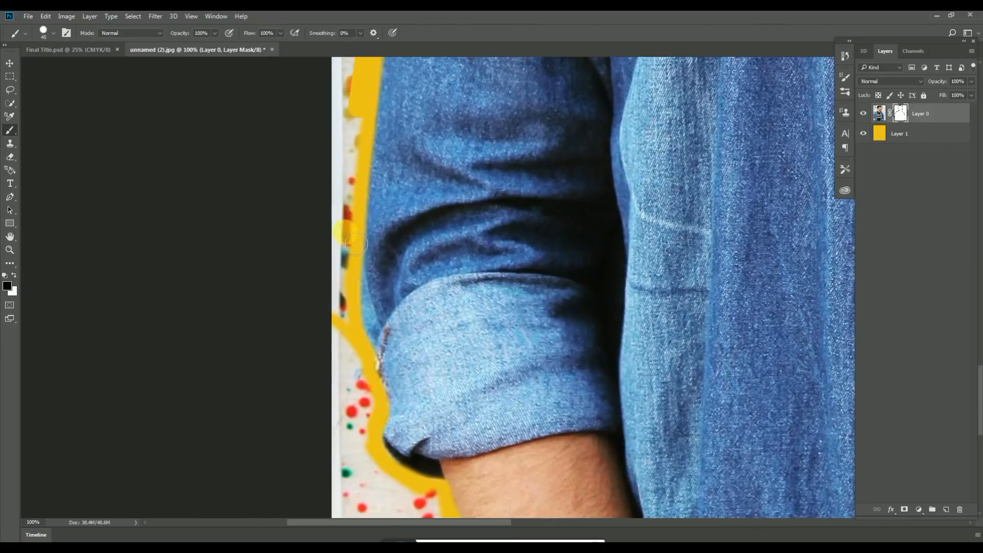
pyautogui.moveTo(357, 244); pyautogui.dragTo(378, 417)
pyautogui.moveTo(366, 456); pyautogui.dragTo(386, 266)
pyautogui.moveTo(377, 271)
pyautogui.mouseDown()
pyautogui.moveTo(437, 318)
pyautogui.moveTo(481, 405)
pyautogui.mouseUp()
# Step: Paint out the remaining background beside the left arm and shoulder, enlarging the brush to 150 px
pyautogui.press(']')
pyautogui.press(']')
pyautogui.press(']')
pyautogui.press(']')
pyautogui.press(']')
pyautogui.press(']')
pyautogui.moveTo(358, 395)
pyautogui.mouseDown()
pyautogui.moveTo(475, 417)
pyautogui.moveTo(367, 296)
pyautogui.mouseUp()
pyautogui.hotkey('ctrl', '-')
pyautogui.hotkey('ctrl', '-')
pyautogui.moveTo(381, 336); pyautogui.dragTo(366, 488)
pyautogui.press(']')
pyautogui.scroll(5, 374, 318)
pyautogui.moveTo(414, 423)
pyautogui.mouseDown()
pyautogui.moveTo(446, 272)
pyautogui.moveTo(573, 107)
pyautogui.moveTo(429, 172)
pyautogui.moveTo(533, 109)
pyautogui.mouseUp()
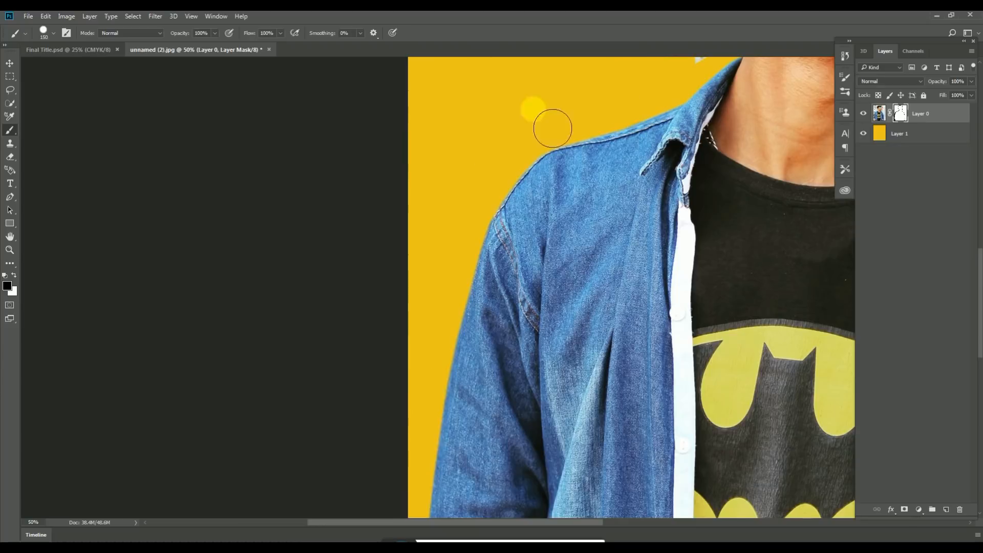
# Step: Paint out the background behind and above the head, enlarging the brush to 300 px
pyautogui.moveTo(699, 82); pyautogui.dragTo(534, 302)
pyautogui.moveTo(493, 164); pyautogui.dragTo(505, 249)
pyautogui.press(']')
pyautogui.press(']')
pyautogui.press(']')
pyautogui.press(']')
pyautogui.moveTo(461, 226); pyautogui.dragTo(348, 118)
pyautogui.moveTo(421, 168); pyautogui.dragTo(380, 426)
pyautogui.moveTo(481, 233); pyautogui.dragTo(275, 249)
# Step: Paint out the background in front of the face and above the right shoulder, reducing the brush for the tighter areas
pyautogui.hscroll(6, 274, 248)
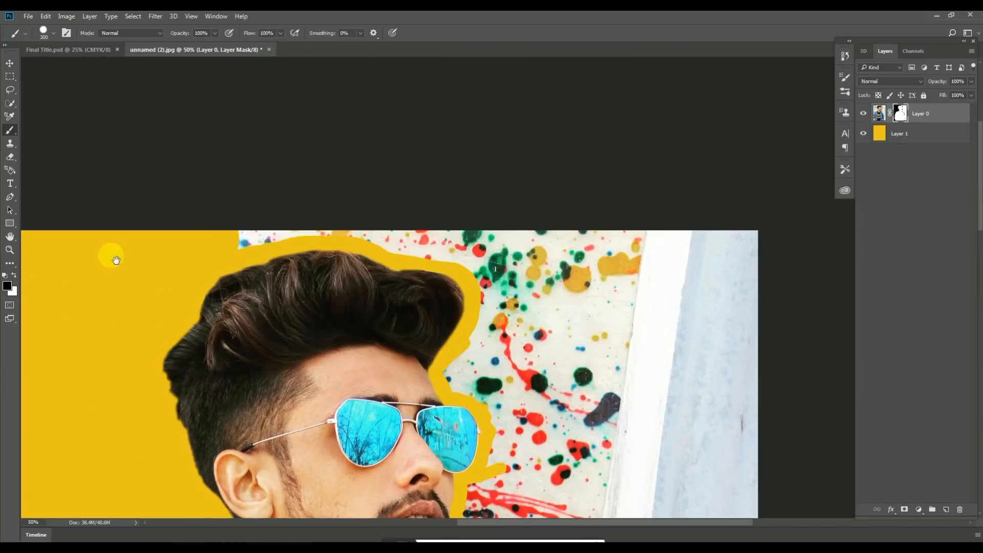
pyautogui.scroll(-7, 610, 209)
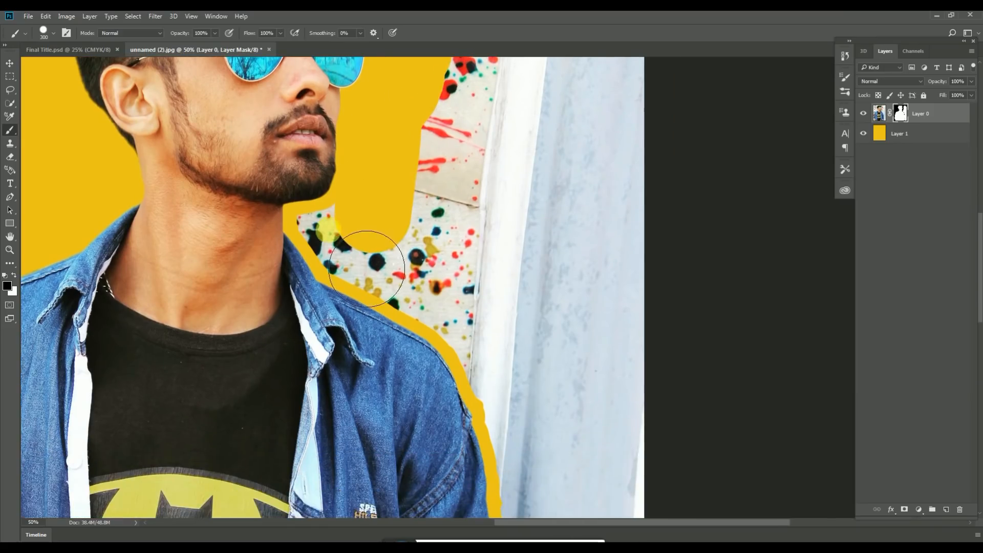
pyautogui.press('[')
pyautogui.press('[')
pyautogui.press('[')
pyautogui.press('[')
pyautogui.moveTo(329, 230)
pyautogui.mouseDown()
pyautogui.moveTo(460, 331)
pyautogui.moveTo(471, 362)
pyautogui.mouseUp()
# Step: Mask out all the remaining background on the photo's right side with a 500 px brush
pyautogui.hotkey('ctrl', '-')
pyautogui.hotkey('ctrl', '-')
pyautogui.press(']')
pyautogui.press(']')
pyautogui.press(']')
pyautogui.press(']')
pyautogui.press(']')
pyautogui.press(']')
pyautogui.moveTo(562, 121); pyautogui.dragTo(523, 174)
pyautogui.moveTo(492, 297); pyautogui.dragTo(430, 161)
pyautogui.moveTo(431, 161)
pyautogui.mouseDown()
pyautogui.moveTo(456, 199)
pyautogui.moveTo(505, 395)
pyautogui.moveTo(501, 465)
pyautogui.mouseUp()
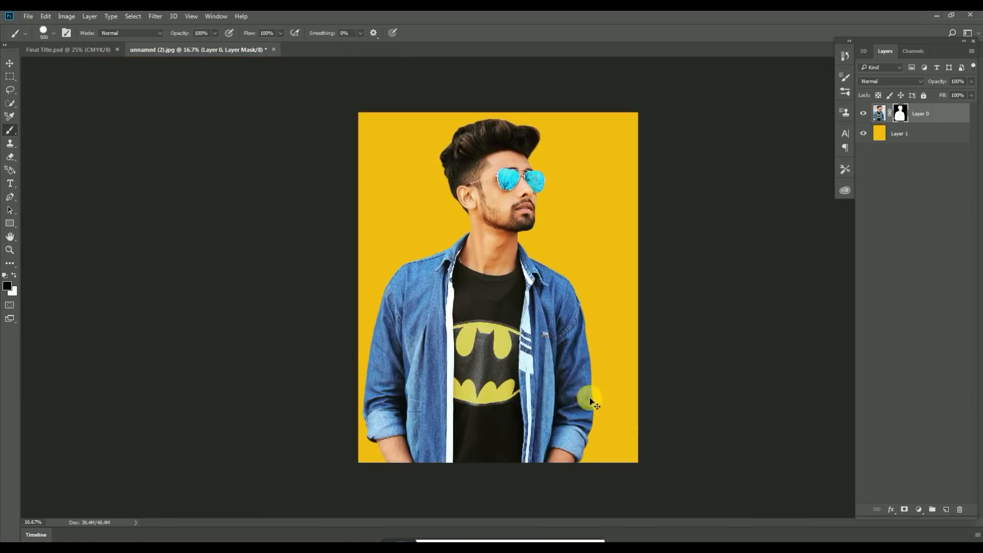
pyautogui.press('v')
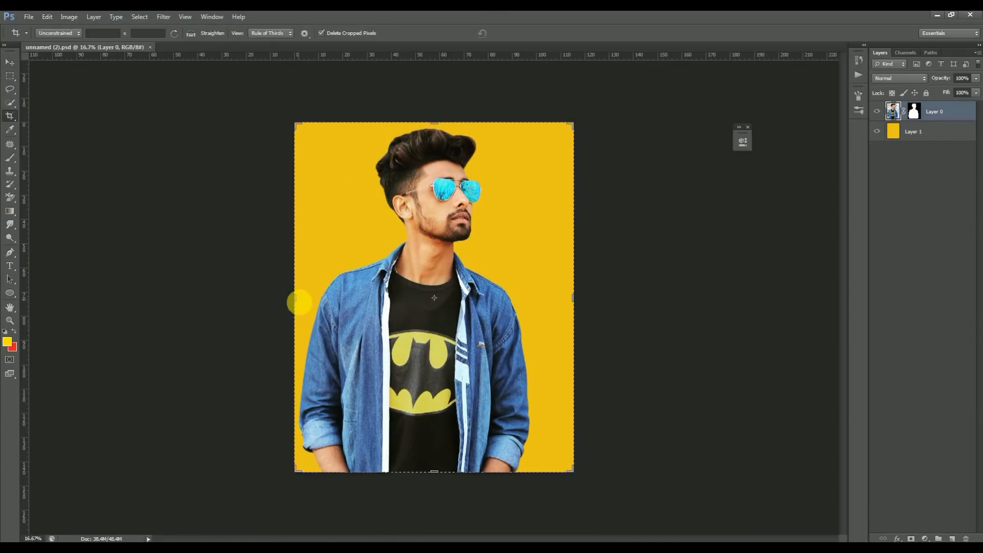
# Step: Extend the canvas beyond the photo's sides and top with the Crop tool, and remove the yellow layer
pyautogui.moveTo(294, 301); pyautogui.dragTo(283, 303)
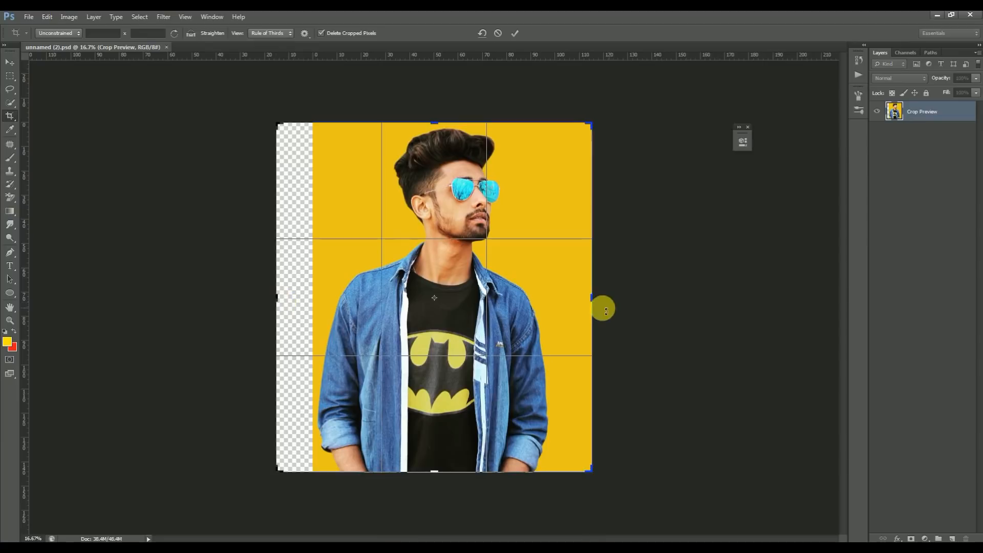
pyautogui.moveTo(434, 123); pyautogui.dragTo(437, 105)
pyautogui.moveTo(591, 297); pyautogui.dragTo(602, 297)
pyautogui.press('Return')
pyautogui.press('v')
pyautogui.hotkey('ctrl', '-')
pyautogui.hotkey('ctrl', '-')
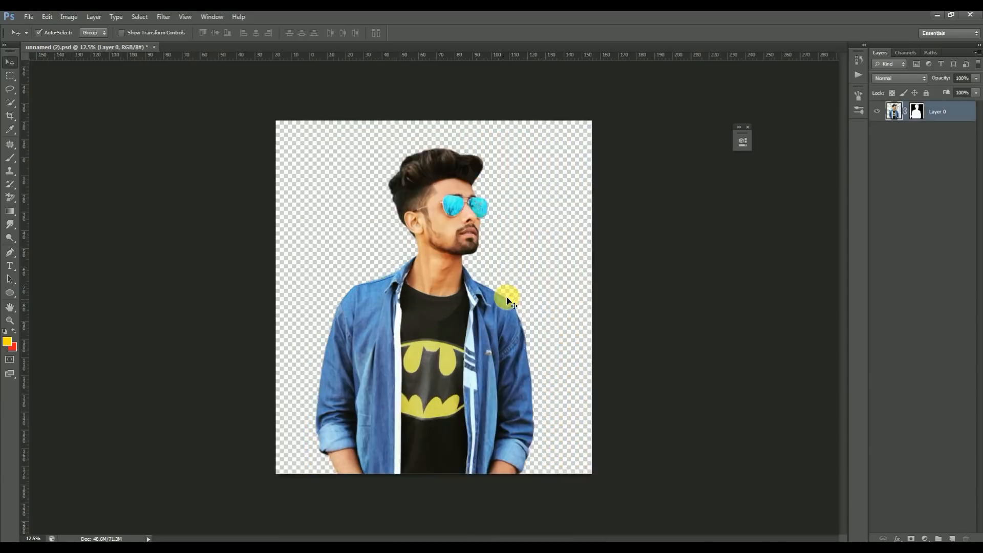
# Step: Apply the layer mask and smudge the back edge of the hair outward into strands with a 70 px brush at 67% strength
pyautogui.scroll(6, 460, 370)
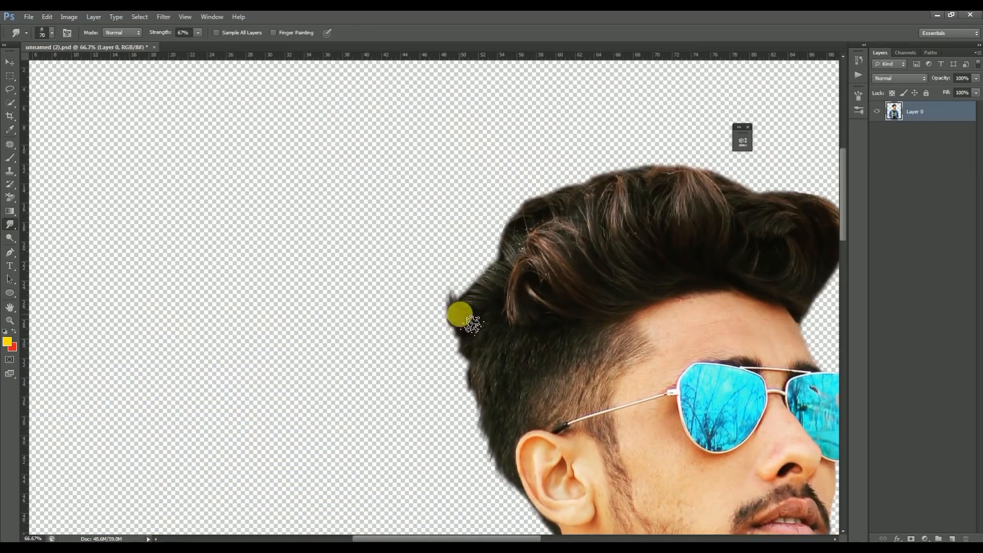
pyautogui.moveTo(472, 324)
pyautogui.mouseDown()
pyautogui.moveTo(492, 294)
pyautogui.moveTo(474, 362)
pyautogui.moveTo(455, 306)
pyautogui.moveTo(507, 261)
pyautogui.moveTo(467, 263)
pyautogui.moveTo(476, 303)
pyautogui.mouseUp()
pyautogui.moveTo(453, 294); pyautogui.dragTo(434, 309)
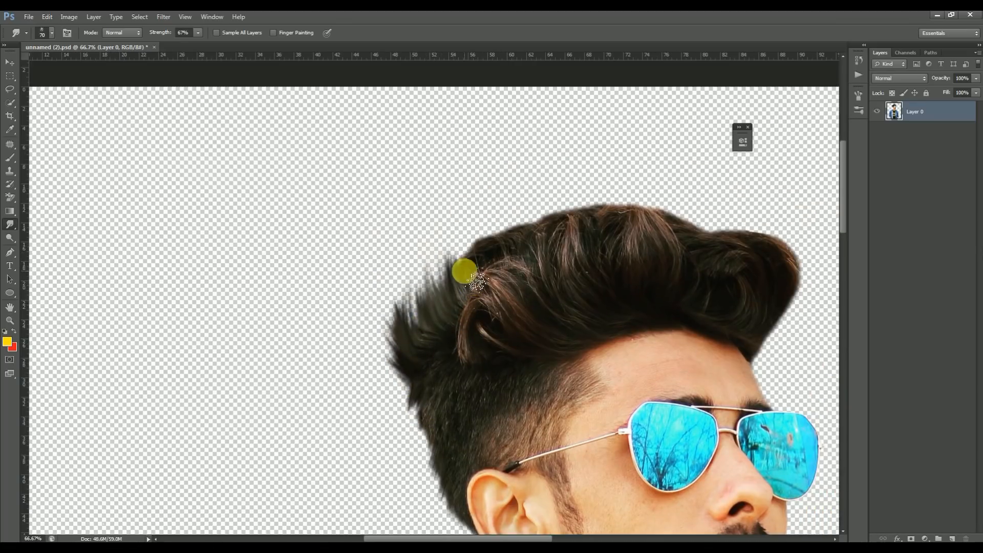
# Step: Smudge the front and top edges of the hair outward into strands and soften the hairline down to the nape
pyautogui.moveTo(781, 253)
pyautogui.mouseDown()
pyautogui.moveTo(774, 242)
pyautogui.moveTo(681, 219)
pyautogui.moveTo(634, 220)
pyautogui.mouseUp()
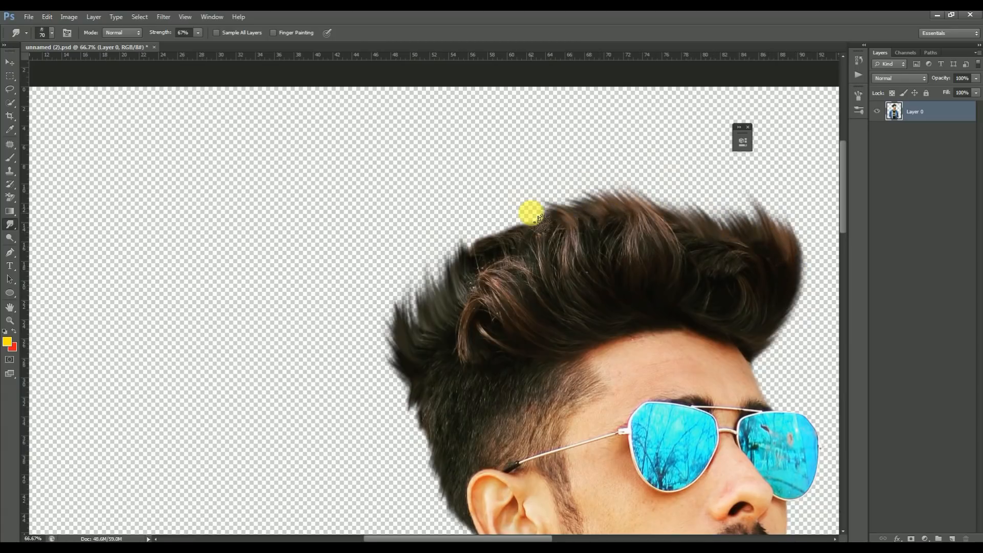
pyautogui.moveTo(539, 218); pyautogui.dragTo(684, 213)
pyautogui.moveTo(599, 274); pyautogui.dragTo(603, 231)
pyautogui.moveTo(584, 300); pyautogui.dragTo(574, 245)
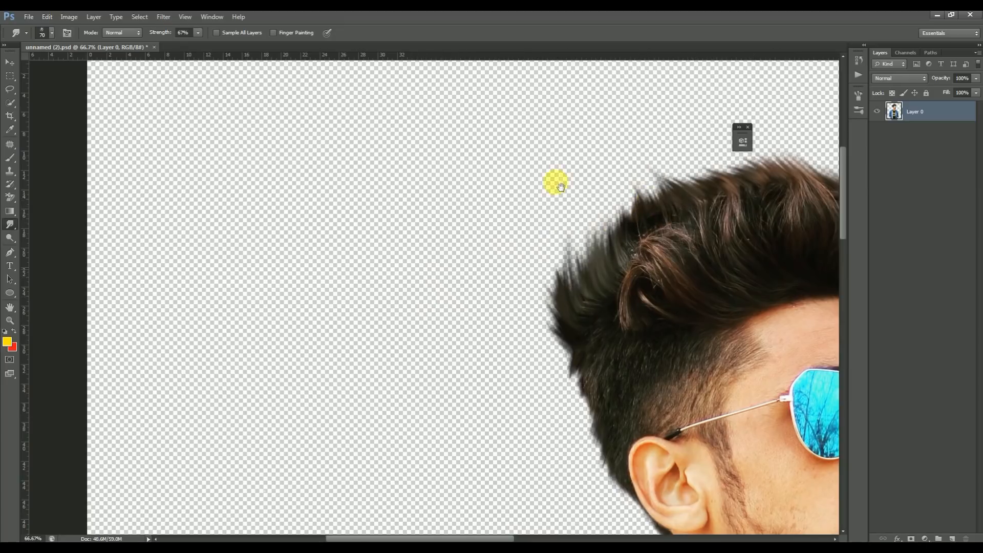
pyautogui.moveTo(630, 375); pyautogui.dragTo(486, 279)
pyautogui.moveTo(517, 449); pyautogui.dragTo(524, 331)
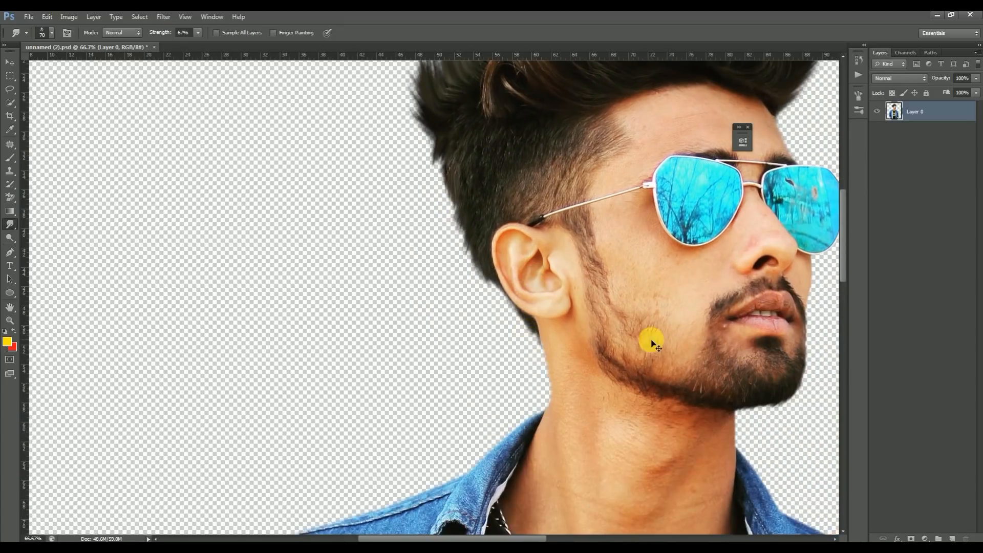
# Step: Apply the Oil Paint filter to the cut-out man with stylization 4.26, cleanliness 5.85, scale 0.8, bristle detail 10, angular direction 300 and shine 0
pyautogui.hotkey('ctrl', '-')
pyautogui.moveTo(509, 184); pyautogui.dragTo(554, 316)
pyautogui.click(10, 62)
pyautogui.click(163, 17)
pyautogui.click(178, 96)
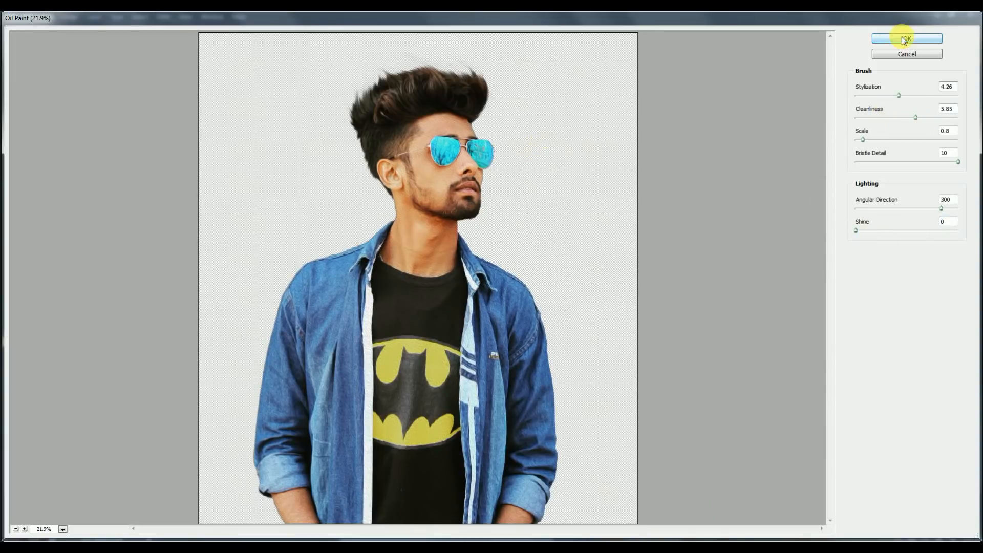
pyautogui.click(905, 39)
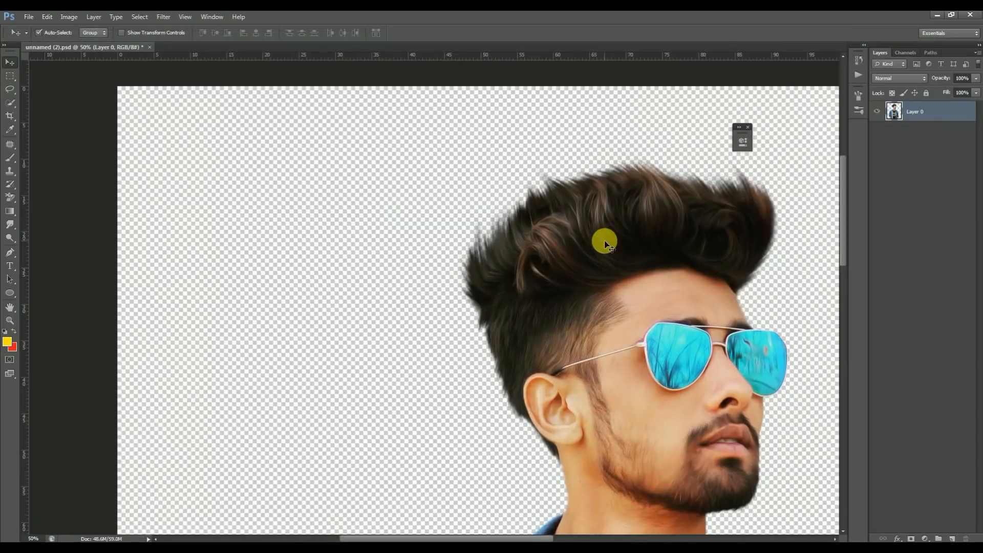
# Step: Bring the city street photo into the document and place its layer beneath the man's layer
pyautogui.scroll(-3, 603, 237)
pyautogui.click(937, 19)
pyautogui.rightClick(78, 225)
pyautogui.click(395, 362)
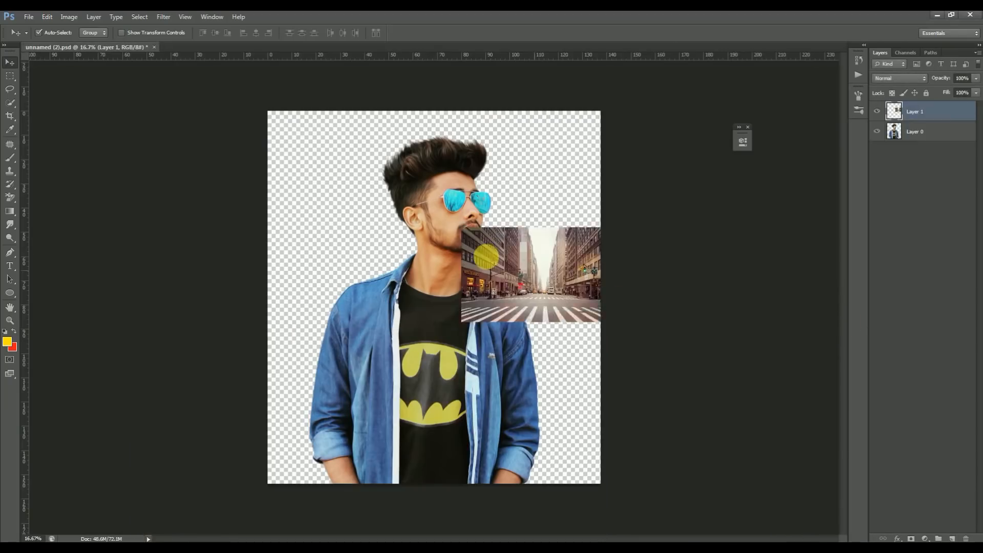
pyautogui.moveTo(486, 257); pyautogui.dragTo(434, 238)
pyautogui.moveTo(916, 111); pyautogui.dragTo(916, 171)
# Step: Enlarge and reposition the street photo with Free Transform so it fills the whole canvas behind the man
pyautogui.hotkey('ctrl', 't')
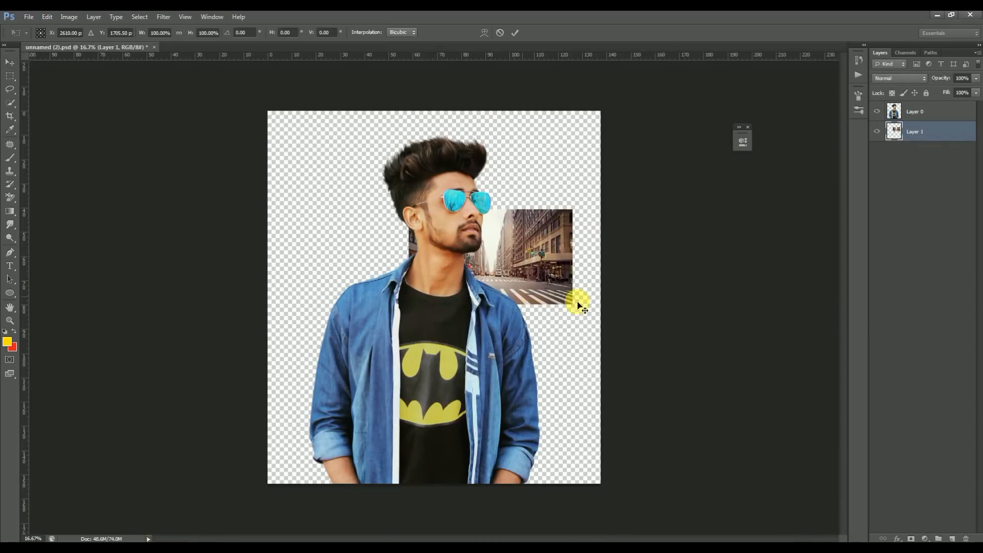
pyautogui.moveTo(574, 304); pyautogui.dragTo(681, 364)
pyautogui.moveTo(530, 272); pyautogui.dragTo(458, 214)
pyautogui.moveTo(579, 290); pyautogui.dragTo(722, 428)
pyautogui.moveTo(513, 307); pyautogui.dragTo(464, 310)
pyautogui.moveTo(451, 393); pyautogui.dragTo(455, 502)
pyautogui.moveTo(454, 147); pyautogui.dragTo(457, 160)
pyautogui.moveTo(452, 125); pyautogui.dragTo(453, 103)
pyautogui.moveTo(471, 196); pyautogui.dragTo(471, 187)
pyautogui.press('Return')
pyautogui.scroll(-3, 658, 187)
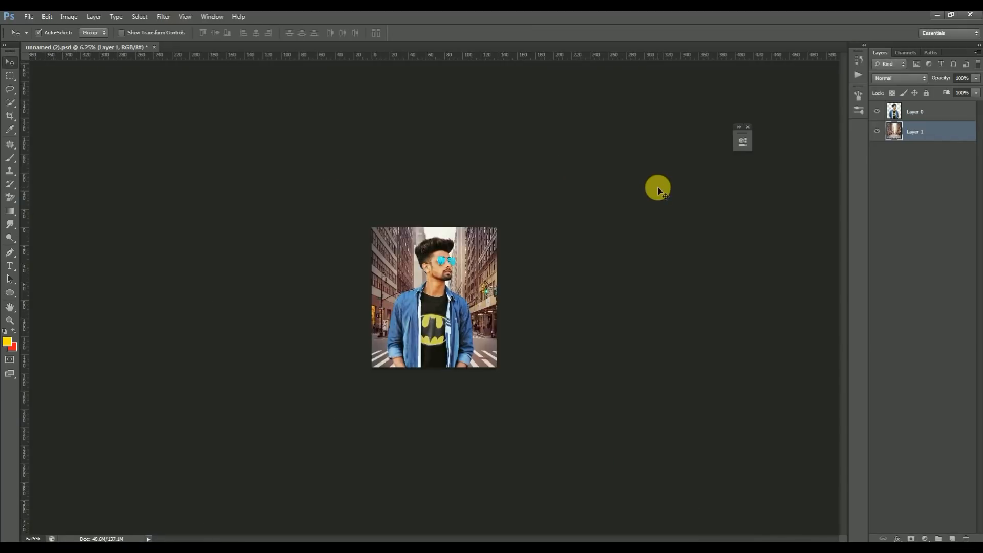
pyautogui.scroll(2, 658, 187)
# Step: Apply a light Gaussian Blur to the street background layer
pyautogui.click(163, 17)
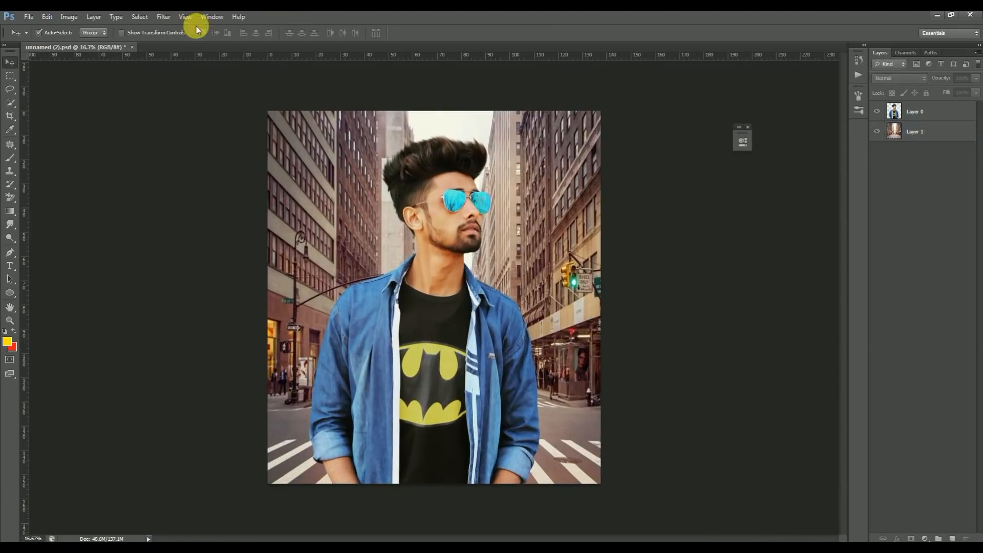
pyautogui.click(163, 16)
pyautogui.moveTo(169, 120)
pyautogui.click(324, 194)
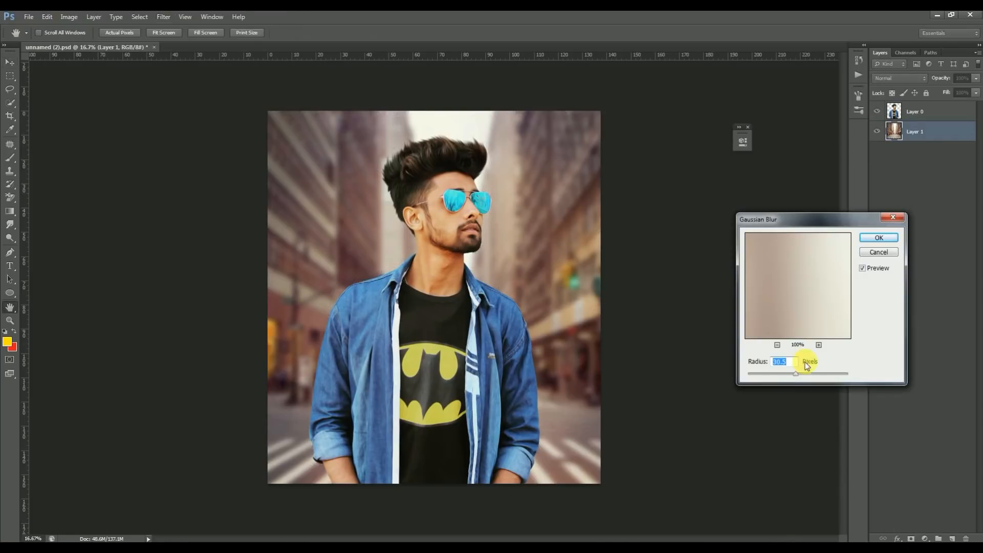
pyautogui.moveTo(791, 376); pyautogui.dragTo(745, 365)
pyautogui.click(879, 238)
pyautogui.click(10, 62)
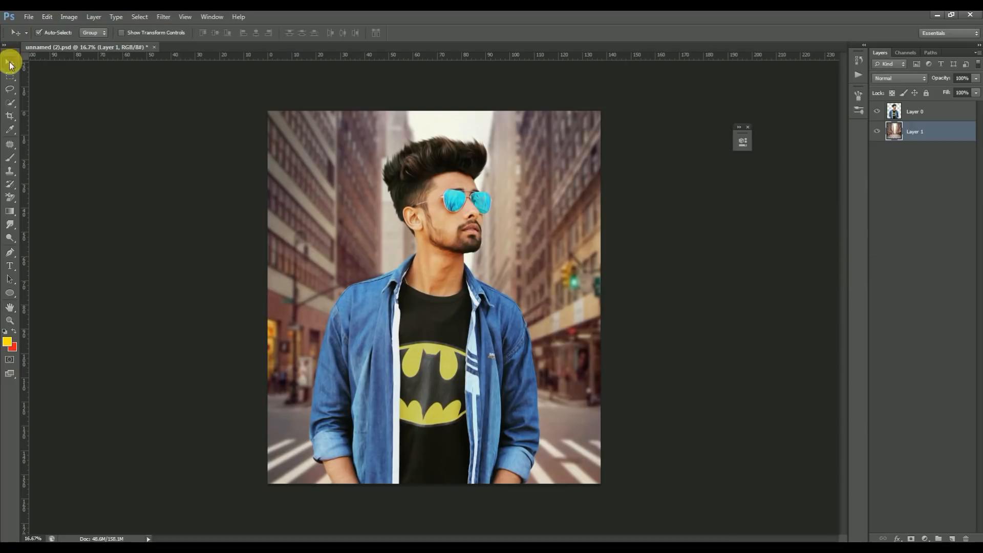
# Step: Hide the man's layer and open the Color Efex Pro 4 filter on the street layer
pyautogui.click(879, 111)
pyautogui.hotkey('ctrl', 's')
pyautogui.click(163, 17)
pyautogui.click(321, 232)
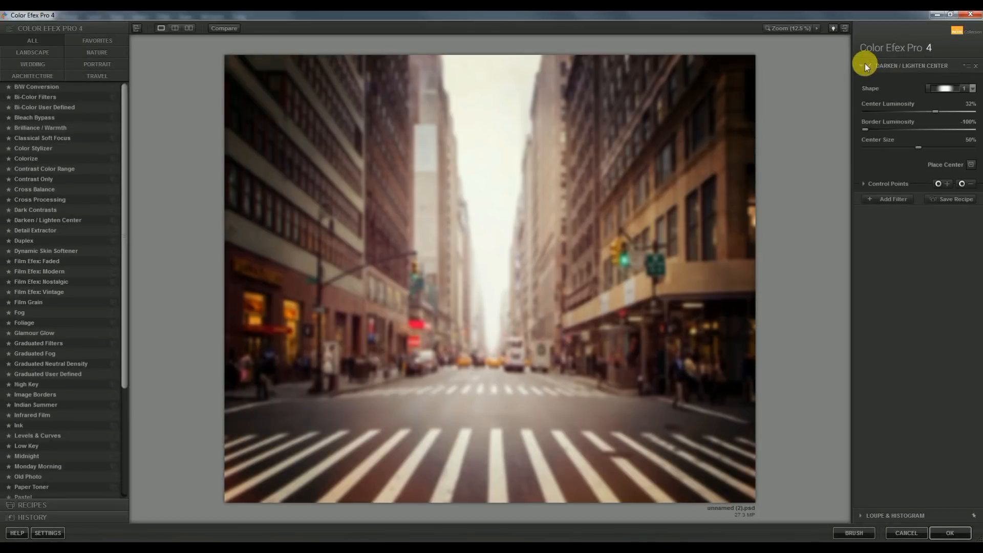
# Step: Try the Darken / Lighten Center filter on the street with center luminosity 84% and border luminosity 3%
pyautogui.click(869, 65)
pyautogui.click(869, 65)
pyautogui.moveTo(936, 112); pyautogui.dragTo(964, 112)
pyautogui.click(869, 66)
pyautogui.click(869, 65)
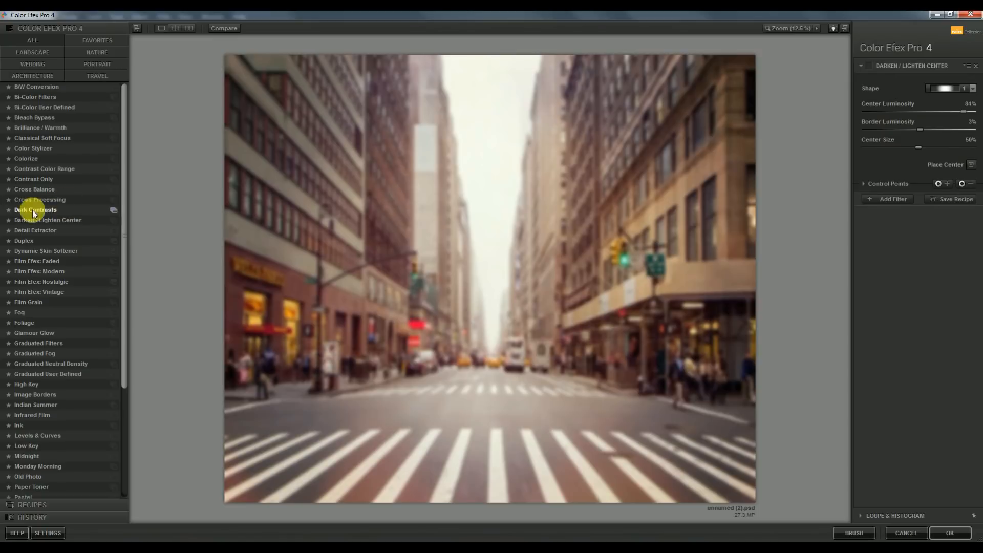
# Step: Apply the Dark Contrasts filter to the street background and lower the filtered layer's opacity, comparing it with the original
pyautogui.click(34, 210)
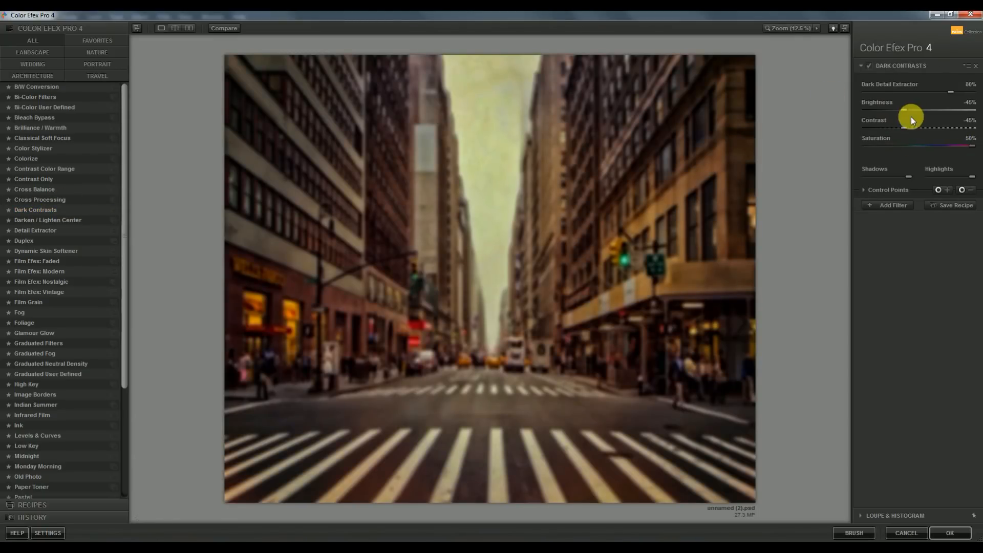
pyautogui.click(948, 533)
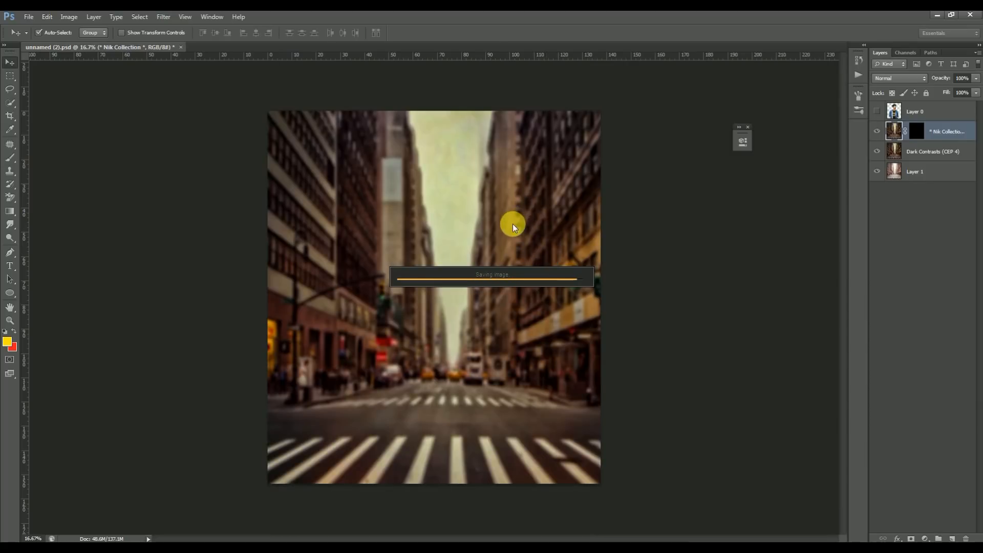
pyautogui.click(878, 131)
pyautogui.click(877, 132)
pyautogui.click(976, 79)
pyautogui.click(935, 90)
pyautogui.click(879, 131)
pyautogui.click(878, 132)
# Step: Merge the Dark Contrasts layer with the blurred street layer beneath it
pyautogui.keyDown('ctrl'); pyautogui.click(921, 147); pyautogui.keyUp('ctrl')
pyautogui.rightClick(921, 147)
pyautogui.click(893, 381)
pyautogui.keyDown('ctrl'); pyautogui.click(908, 150); pyautogui.keyUp('ctrl')
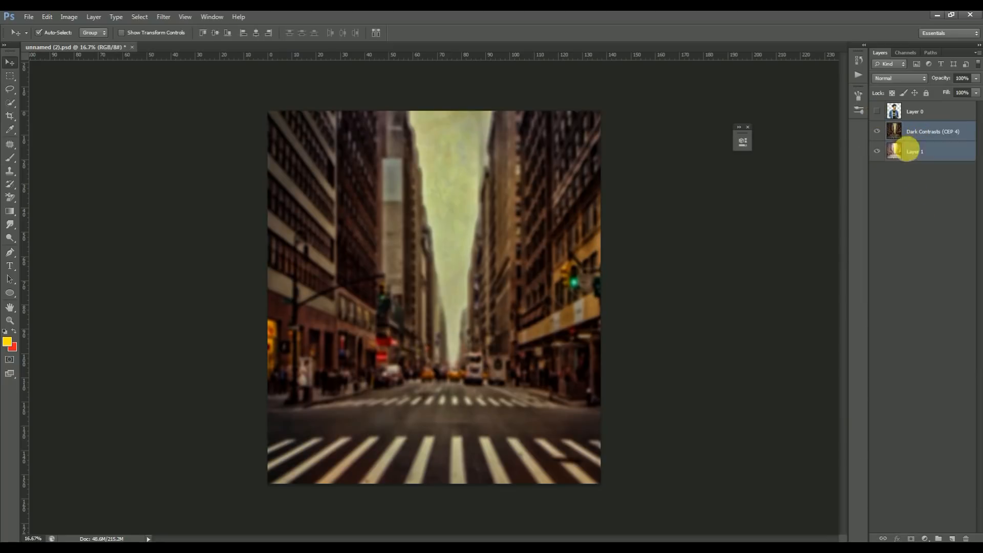
pyautogui.rightClick(908, 151)
pyautogui.click(893, 381)
# Step: Show the man's layer, duplicate it, and run the last Color Efex Pro Dark Contrasts filter twice on the copy
pyautogui.click(878, 111)
pyautogui.click(907, 110)
pyautogui.hotkey('ctrl', 'j')
pyautogui.click(166, 17)
pyautogui.click(176, 28)
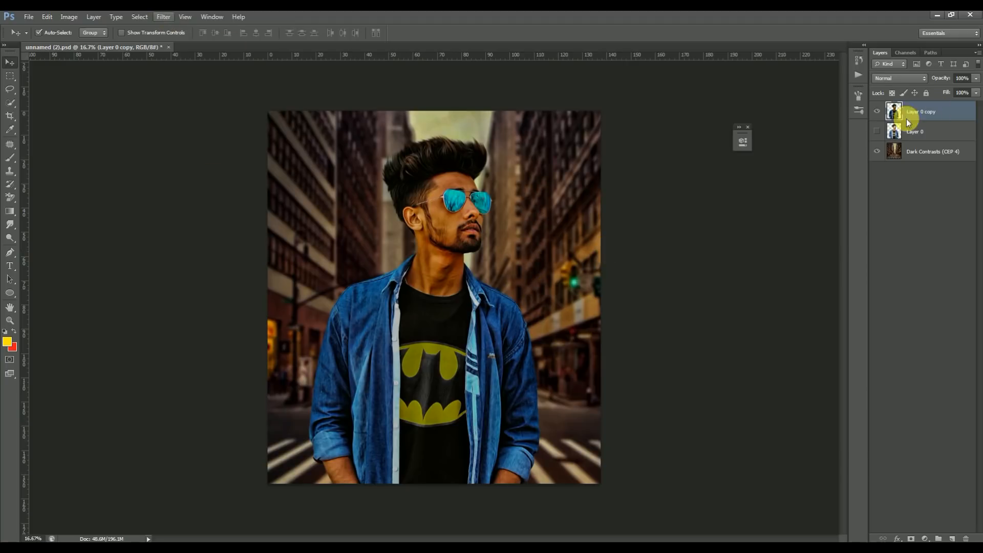
pyautogui.click(161, 17)
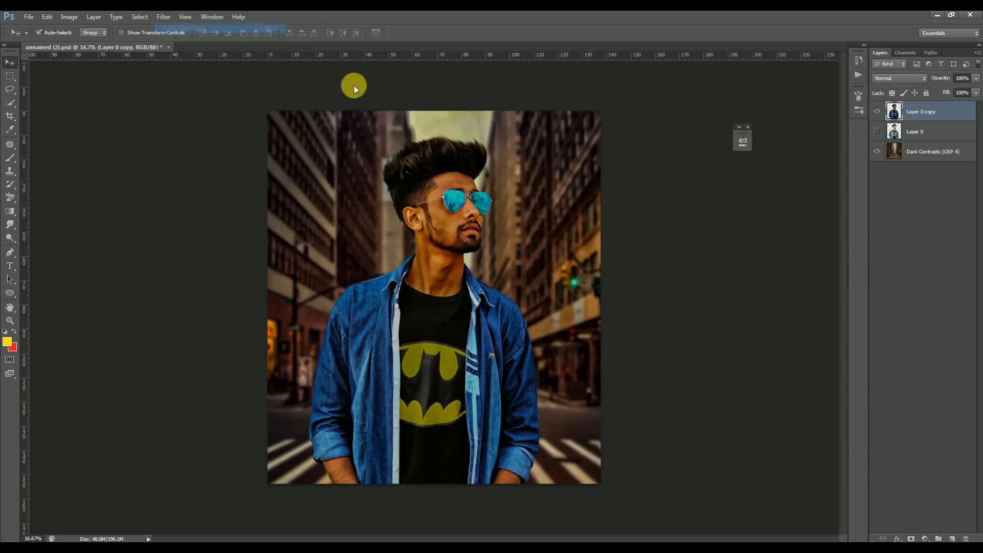
pyautogui.click(179, 28)
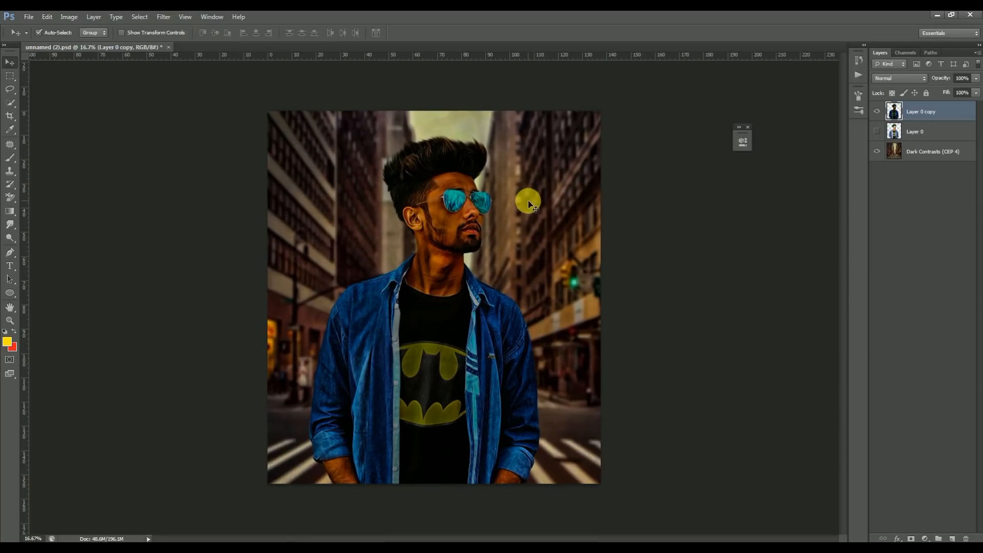
# Step: Add a layer mask to the filtered copy, show the original man layer beneath, and paint black over the neck skin
pyautogui.click(911, 539)
pyautogui.click(877, 131)
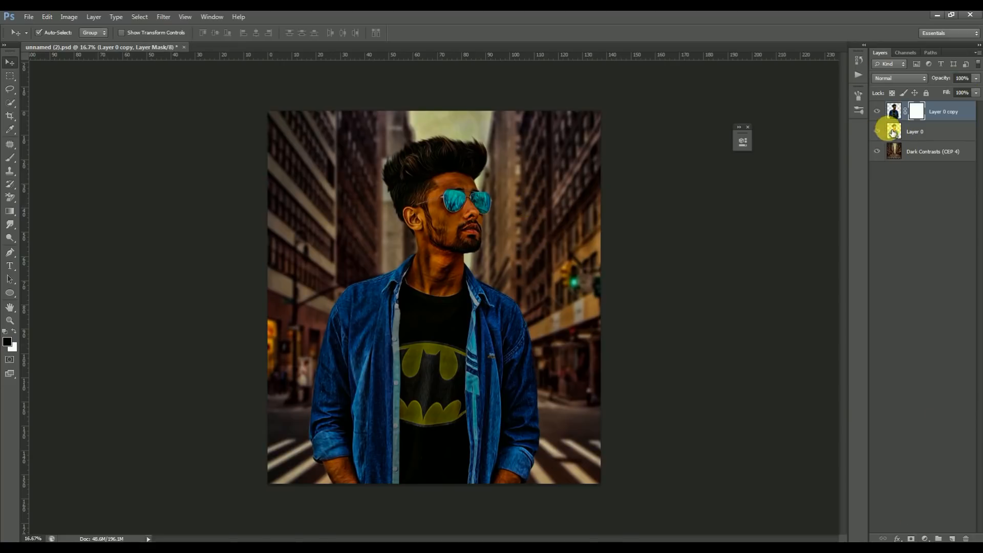
pyautogui.hotkey('ctrl', '+')
pyautogui.hotkey('ctrl', '+')
pyautogui.hotkey('ctrl', '+')
pyautogui.hotkey('ctrl', '+')
pyautogui.hotkey('ctrl', '+')
pyautogui.moveTo(599, 136); pyautogui.dragTo(621, 340)
pyautogui.press('b')
pyautogui.press('[')
pyautogui.press('[')
pyautogui.press('[')
pyautogui.press('[')
pyautogui.press('[')
pyautogui.moveTo(441, 266)
pyautogui.mouseDown()
pyautogui.moveTo(367, 374)
pyautogui.moveTo(330, 370)
pyautogui.moveTo(372, 267)
pyautogui.moveTo(430, 237)
pyautogui.moveTo(316, 405)
pyautogui.moveTo(345, 438)
pyautogui.moveTo(578, 481)
pyautogui.moveTo(623, 392)
pyautogui.moveTo(636, 268)
pyautogui.moveTo(551, 285)
pyautogui.moveTo(619, 324)
pyautogui.moveTo(431, 233)
pyautogui.moveTo(451, 267)
pyautogui.moveTo(595, 326)
pyautogui.moveTo(608, 458)
pyautogui.moveTo(497, 495)
pyautogui.moveTo(355, 451)
pyautogui.moveTo(352, 363)
pyautogui.moveTo(385, 446)
pyautogui.moveTo(578, 439)
pyautogui.moveTo(492, 290)
pyautogui.moveTo(526, 275)
pyautogui.moveTo(573, 450)
pyautogui.moveTo(545, 437)
pyautogui.moveTo(557, 337)
pyautogui.moveTo(446, 439)
pyautogui.mouseUp()
# Step: Mask the filter effect off the ear and forehead with a small black brush of about 25 px
pyautogui.press(']')
pyautogui.press('[')
pyautogui.press('[')
pyautogui.press('[')
pyautogui.press('[')
pyautogui.press('[')
pyautogui.press('[')
pyautogui.moveTo(627, 294); pyautogui.dragTo(623, 414)
pyautogui.moveTo(605, 454)
pyautogui.mouseDown()
pyautogui.moveTo(567, 486)
pyautogui.moveTo(504, 495)
pyautogui.moveTo(421, 482)
pyautogui.moveTo(346, 449)
pyautogui.mouseUp()
pyautogui.moveTo(423, 220)
pyautogui.mouseDown()
pyautogui.moveTo(490, 391)
pyautogui.moveTo(495, 337)
pyautogui.moveTo(469, 406)
pyautogui.moveTo(446, 407)
pyautogui.moveTo(423, 285)
pyautogui.moveTo(457, 310)
pyautogui.moveTo(493, 359)
pyautogui.moveTo(466, 382)
pyautogui.moveTo(601, 436)
pyautogui.moveTo(518, 385)
pyautogui.moveTo(441, 290)
pyautogui.moveTo(370, 184)
pyautogui.moveTo(411, 164)
pyautogui.moveTo(429, 209)
pyautogui.moveTo(417, 268)
pyautogui.moveTo(370, 220)
pyautogui.moveTo(382, 155)
pyautogui.mouseUp()
pyautogui.press(']')
pyautogui.press(']')
pyautogui.press(']')
pyautogui.moveTo(452, 163)
pyautogui.mouseDown()
pyautogui.moveTo(427, 293)
pyautogui.moveTo(453, 415)
pyautogui.mouseUp()
pyautogui.moveTo(720, 117)
pyautogui.mouseDown()
pyautogui.moveTo(655, 233)
pyautogui.moveTo(716, 275)
pyautogui.moveTo(585, 201)
pyautogui.moveTo(561, 199)
pyautogui.moveTo(670, 271)
pyautogui.moveTo(524, 266)
pyautogui.moveTo(485, 242)
pyautogui.moveTo(664, 288)
pyautogui.mouseUp()
pyautogui.press(']')
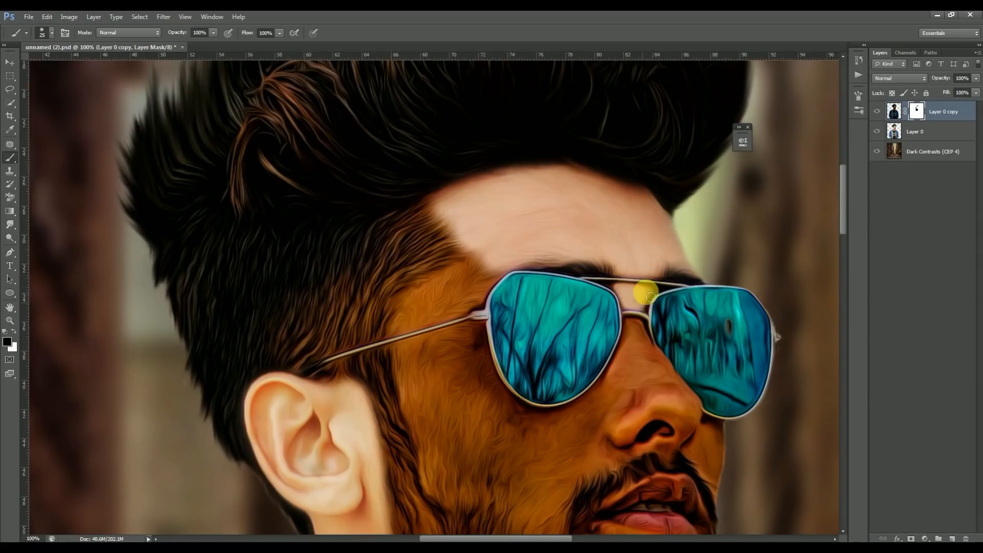
# Step: Mask the filter effect off the nose and cheeks, following the edges of the sunglasses and beard
pyautogui.moveTo(679, 400)
pyautogui.mouseDown()
pyautogui.moveTo(706, 377)
pyautogui.moveTo(663, 265)
pyautogui.moveTo(687, 296)
pyautogui.moveTo(696, 353)
pyautogui.mouseUp()
pyautogui.scroll(-5, 707, 377)
pyautogui.hscroll(2, 706, 377)
pyautogui.moveTo(674, 276)
pyautogui.mouseDown()
pyautogui.moveTo(643, 261)
pyautogui.moveTo(641, 299)
pyautogui.moveTo(581, 306)
pyautogui.moveTo(613, 216)
pyautogui.moveTo(568, 269)
pyautogui.moveTo(436, 254)
pyautogui.moveTo(494, 190)
pyautogui.moveTo(454, 170)
pyautogui.moveTo(420, 177)
pyautogui.moveTo(474, 123)
pyautogui.moveTo(421, 120)
pyautogui.moveTo(443, 146)
pyautogui.moveTo(447, 107)
pyautogui.moveTo(452, 172)
pyautogui.moveTo(453, 139)
pyautogui.moveTo(435, 223)
pyautogui.moveTo(550, 312)
pyautogui.moveTo(599, 244)
pyautogui.moveTo(560, 287)
pyautogui.moveTo(482, 208)
pyautogui.moveTo(549, 281)
pyautogui.moveTo(571, 329)
pyautogui.moveTo(495, 354)
pyautogui.moveTo(451, 224)
pyautogui.moveTo(549, 287)
pyautogui.moveTo(578, 417)
pyautogui.mouseUp()
pyautogui.press(']')
pyautogui.press(']')
pyautogui.press(']')
pyautogui.scroll(3, 484, 177)
pyautogui.hscroll(-2, 484, 177)
pyautogui.scroll(-3, 450, 171)
pyautogui.press('[')
pyautogui.moveTo(630, 353); pyautogui.dragTo(549, 324)
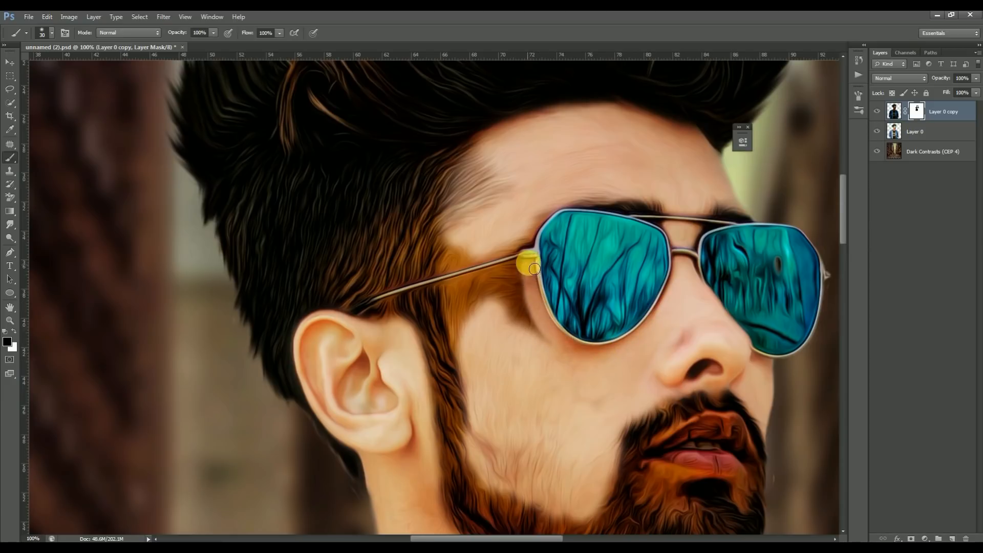
# Step: Mask the filter effect off the temple and the skin around the sunglasses' arm and frame
pyautogui.moveTo(456, 292); pyautogui.dragTo(553, 210)
pyautogui.moveTo(521, 253)
pyautogui.mouseDown()
pyautogui.moveTo(454, 273)
pyautogui.moveTo(497, 261)
pyautogui.moveTo(466, 251)
pyautogui.mouseUp()
pyautogui.moveTo(537, 328); pyautogui.dragTo(522, 237)
pyautogui.press(']')
pyautogui.press(']')
pyautogui.moveTo(551, 272)
pyautogui.mouseDown()
pyautogui.moveTo(508, 196)
pyautogui.moveTo(470, 205)
pyautogui.moveTo(462, 279)
pyautogui.moveTo(517, 260)
pyautogui.moveTo(504, 286)
pyautogui.mouseUp()
pyautogui.moveTo(547, 234)
pyautogui.mouseDown()
pyautogui.moveTo(567, 217)
pyautogui.moveTo(572, 291)
pyautogui.mouseUp()
# Step: Reduce the brush opacity to 40% and soften the filter effect over the lips, hairline and beard edges with a 40 px brush
pyautogui.press(']')
pyautogui.press(']')
pyautogui.press(']')
pyautogui.press('2')
pyautogui.moveTo(467, 187)
pyautogui.mouseDown()
pyautogui.moveTo(437, 225)
pyautogui.moveTo(479, 389)
pyautogui.moveTo(471, 417)
pyautogui.moveTo(450, 321)
pyautogui.moveTo(503, 352)
pyautogui.moveTo(497, 326)
pyautogui.moveTo(566, 306)
pyautogui.moveTo(476, 333)
pyautogui.moveTo(569, 338)
pyautogui.moveTo(726, 306)
pyautogui.moveTo(639, 213)
pyautogui.moveTo(703, 249)
pyautogui.moveTo(677, 266)
pyautogui.moveTo(622, 275)
pyautogui.moveTo(691, 292)
pyautogui.moveTo(669, 277)
pyautogui.moveTo(687, 255)
pyautogui.moveTo(714, 293)
pyautogui.moveTo(665, 282)
pyautogui.moveTo(625, 293)
pyautogui.moveTo(690, 287)
pyautogui.moveTo(619, 310)
pyautogui.moveTo(626, 322)
pyautogui.moveTo(676, 302)
pyautogui.moveTo(716, 313)
pyautogui.mouseUp()
pyautogui.scroll(-3, 445, 314)
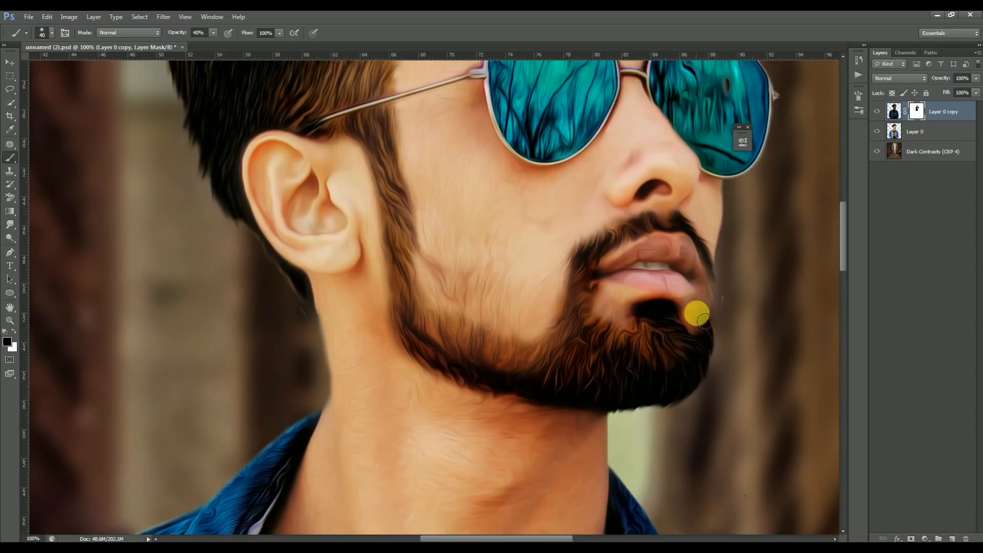
pyautogui.hotkey('ctrl', '-')
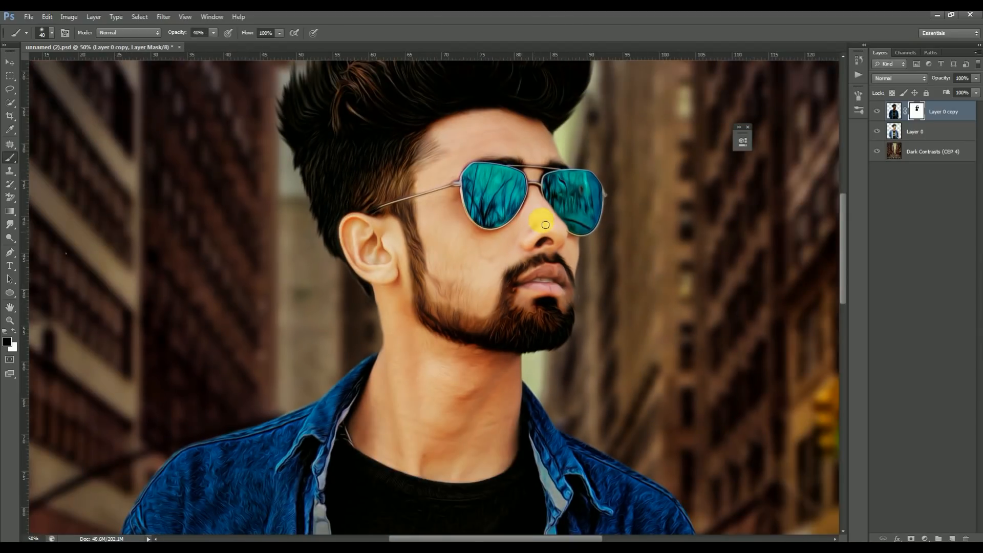
pyautogui.moveTo(514, 350); pyautogui.dragTo(652, 134)
# Step: Mask the filter effect off both forearms with a 70 px brush at 100% opacity
pyautogui.hotkey('ctrl', '+')
pyautogui.press(']')
pyautogui.press(']')
pyautogui.press(']')
pyautogui.moveTo(301, 219)
pyautogui.mouseDown()
pyautogui.moveTo(307, 257)
pyautogui.moveTo(351, 290)
pyautogui.moveTo(434, 302)
pyautogui.moveTo(388, 197)
pyautogui.moveTo(406, 251)
pyautogui.moveTo(374, 201)
pyautogui.moveTo(297, 220)
pyautogui.moveTo(390, 216)
pyautogui.moveTo(307, 229)
pyautogui.moveTo(344, 296)
pyautogui.moveTo(338, 240)
pyautogui.moveTo(367, 291)
pyautogui.moveTo(380, 231)
pyautogui.mouseUp()
pyautogui.moveTo(423, 320); pyautogui.dragTo(116, 393)
pyautogui.moveTo(583, 325); pyautogui.dragTo(673, 164)
pyautogui.moveTo(167, 301); pyautogui.dragTo(402, 301)
pyautogui.moveTo(481, 306)
pyautogui.mouseDown()
pyautogui.moveTo(540, 280)
pyautogui.moveTo(547, 294)
pyautogui.moveTo(524, 320)
pyautogui.moveTo(542, 337)
pyautogui.mouseUp()
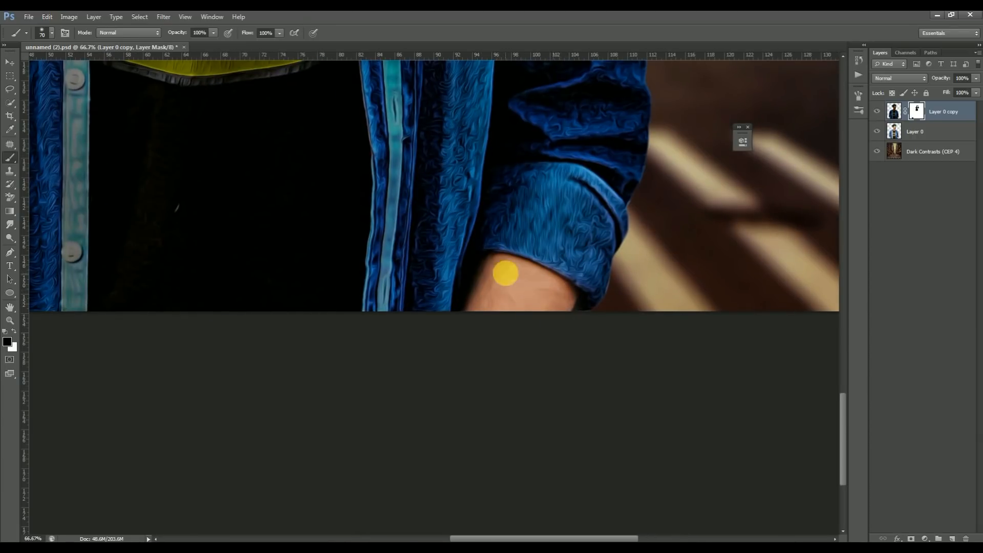
pyautogui.moveTo(505, 274); pyautogui.dragTo(636, 469)
# Step: Apply the filtered copy's layer mask and run the last Color Efex Pro filter on that layer once more
pyautogui.hotkey('ctrl', '-')
pyautogui.hotkey('ctrl', '-')
pyautogui.hotkey('ctrl', '-')
pyautogui.hotkey('ctrl', '-')
pyautogui.hotkey('ctrl', '-')
pyautogui.hotkey('ctrl', '-')
pyautogui.hotkey('ctrl', '+')
pyautogui.hotkey('ctrl', '-')
pyautogui.click(9, 62)
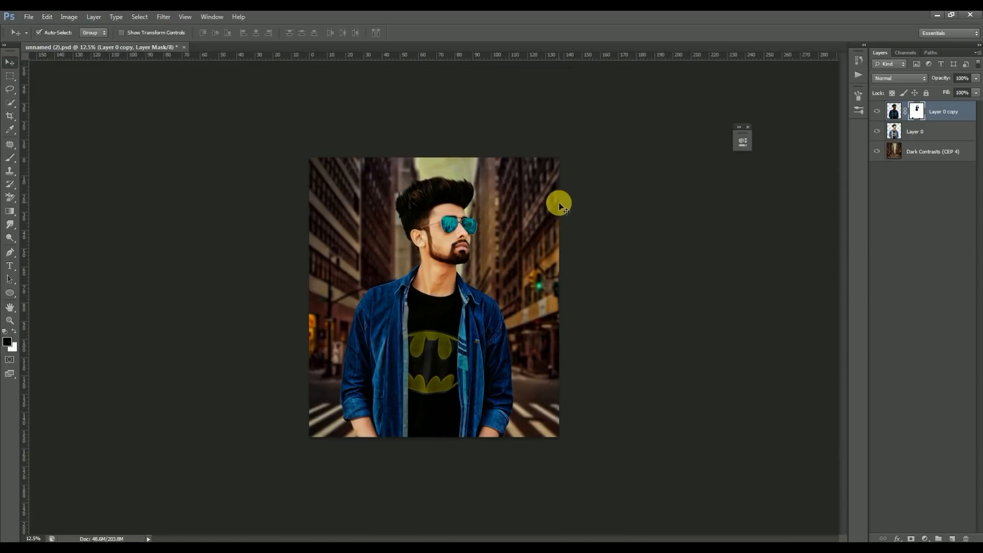
pyautogui.rightClick(918, 111)
pyautogui.click(900, 144)
pyautogui.click(164, 17)
pyautogui.click(177, 30)
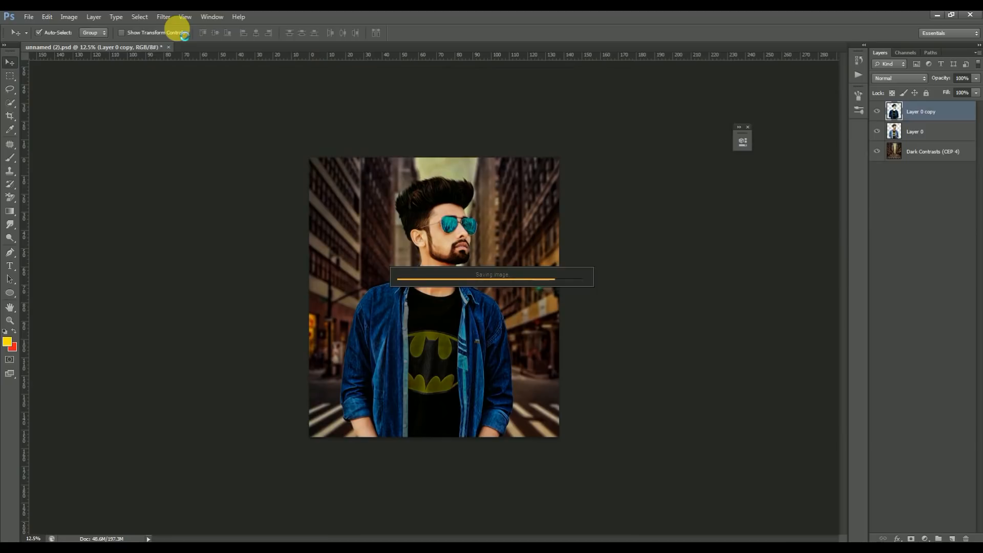
pyautogui.hotkey('ctrl', '+')
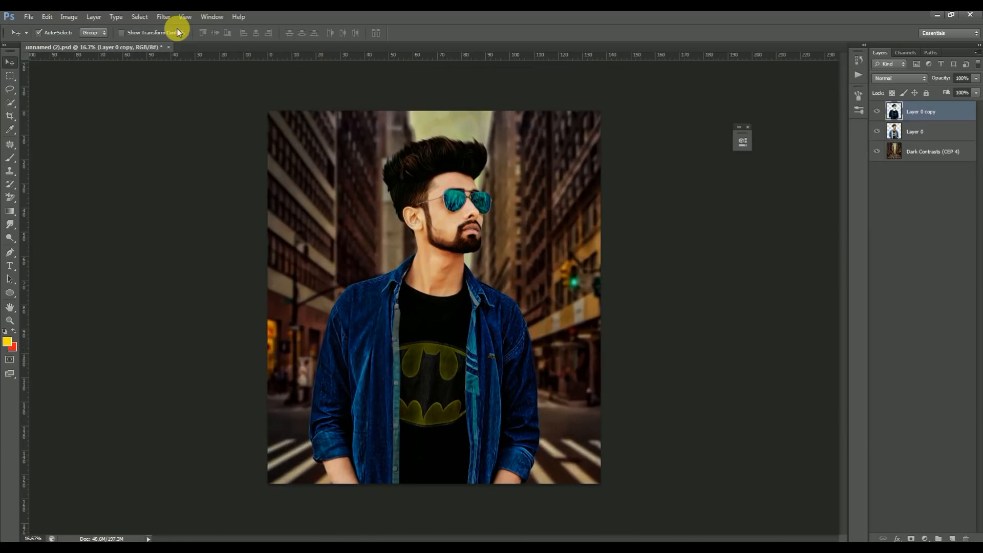
# Step: Add a new layer on top and set the brush's foreground colour to a skin tone sampled from the man
pyautogui.hotkey('ctrl', '+')
pyautogui.hotkey('ctrl', '+')
pyautogui.hotkey('ctrl', '+')
pyautogui.hotkey('ctrl', '+')
pyautogui.hotkey('ctrl', 'shift', 'alt', 'n')
pyautogui.click(8, 158)
pyautogui.click(7, 342)
pyautogui.click(427, 424)
pyautogui.click(811, 310)
# Step: Paint the skin tone over the man's exposed skin and forearms with a 100 px brush and set the layer's opacity to 24%
pyautogui.moveTo(500, 359)
pyautogui.mouseDown()
pyautogui.moveTo(581, 361)
pyautogui.moveTo(435, 315)
pyautogui.moveTo(380, 451)
pyautogui.moveTo(445, 486)
pyautogui.moveTo(559, 498)
pyautogui.moveTo(580, 371)
pyautogui.moveTo(506, 477)
pyautogui.moveTo(465, 500)
pyautogui.moveTo(447, 438)
pyautogui.moveTo(479, 402)
pyautogui.moveTo(472, 449)
pyautogui.moveTo(435, 292)
pyautogui.mouseUp()
pyautogui.scroll(5, 574, 219)
pyautogui.moveTo(573, 220)
pyautogui.mouseDown()
pyautogui.moveTo(479, 214)
pyautogui.moveTo(582, 225)
pyautogui.moveTo(452, 259)
pyautogui.moveTo(441, 320)
pyautogui.moveTo(489, 426)
pyautogui.moveTo(457, 410)
pyautogui.moveTo(509, 423)
pyautogui.moveTo(498, 377)
pyautogui.moveTo(539, 348)
pyautogui.moveTo(601, 341)
pyautogui.moveTo(578, 312)
pyautogui.moveTo(628, 374)
pyautogui.moveTo(582, 416)
pyautogui.moveTo(619, 369)
pyautogui.moveTo(526, 307)
pyautogui.mouseUp()
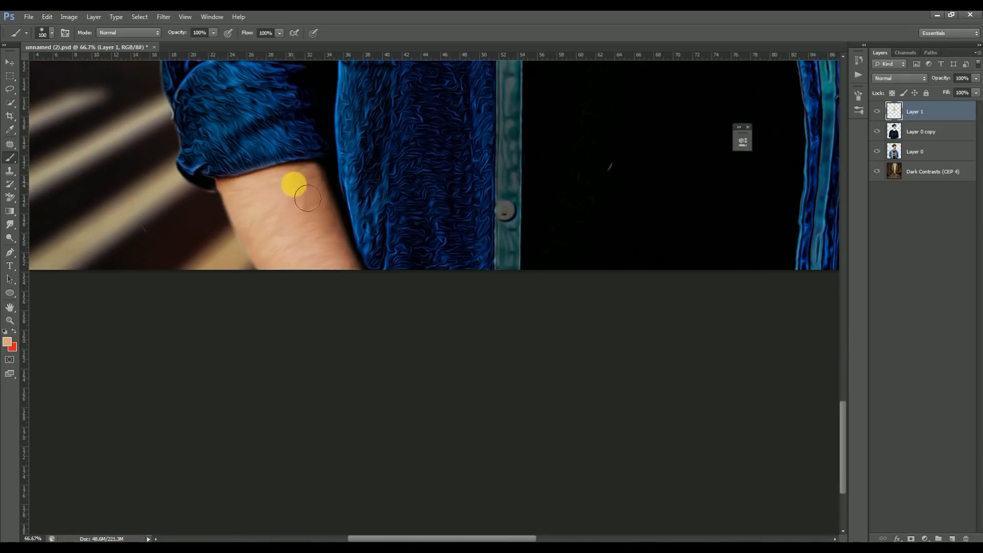
pyautogui.moveTo(297, 189)
pyautogui.mouseDown()
pyautogui.moveTo(365, 287)
pyautogui.moveTo(294, 277)
pyautogui.moveTo(251, 206)
pyautogui.moveTo(344, 255)
pyautogui.moveTo(289, 241)
pyautogui.moveTo(274, 248)
pyautogui.moveTo(324, 190)
pyautogui.moveTo(365, 287)
pyautogui.moveTo(267, 253)
pyautogui.moveTo(346, 295)
pyautogui.moveTo(265, 210)
pyautogui.mouseUp()
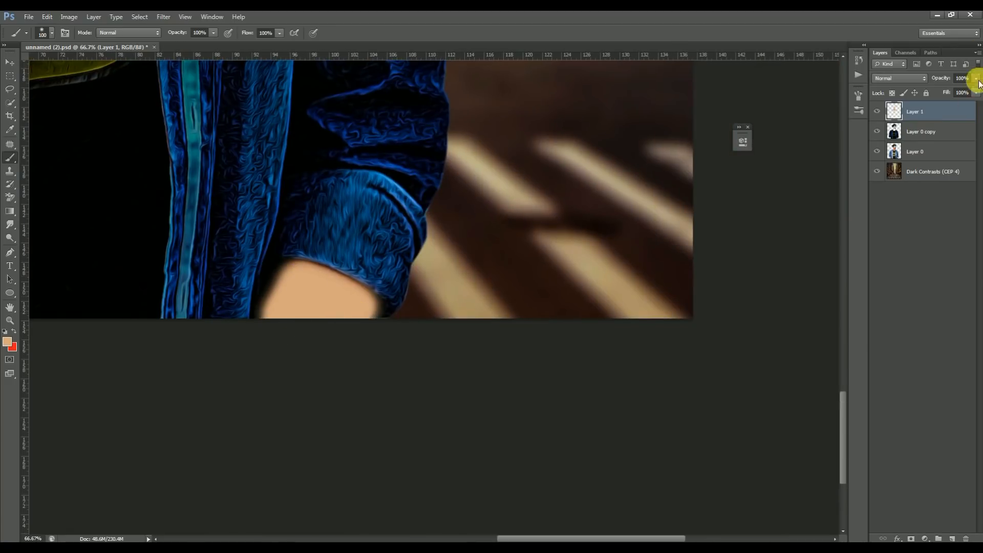
pyautogui.moveTo(945, 91); pyautogui.dragTo(937, 89)
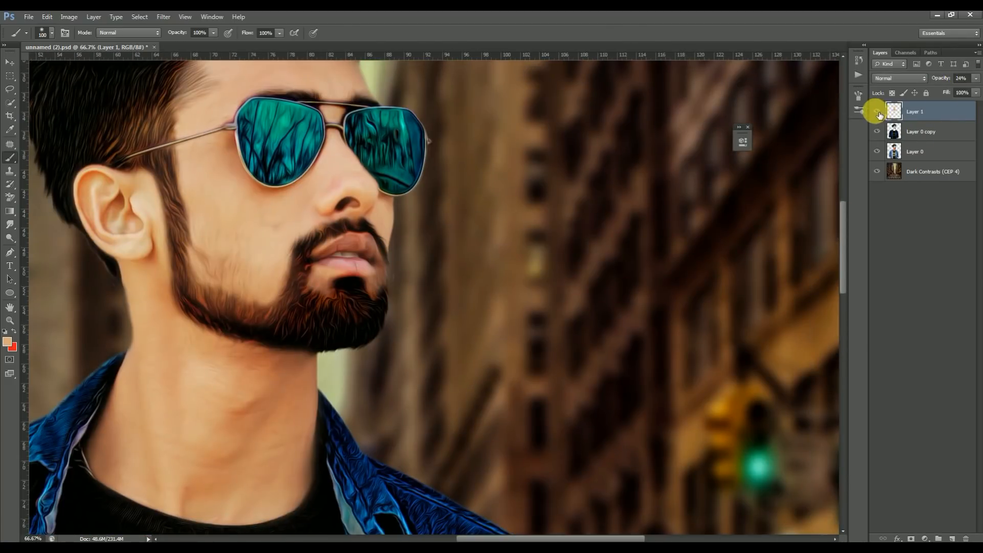
# Step: Merge the skin-tone layer, the filtered copy and Layer 0 into a single layer of the man
pyautogui.click(878, 113)
pyautogui.hotkey('ctrl', '-')
pyautogui.hotkey('ctrl', '-')
pyautogui.hotkey('ctrl', '-')
pyautogui.hotkey('ctrl', '-')
pyautogui.hotkey('ctrl', '-')
pyautogui.keyDown('shift'); pyautogui.click(915, 153); pyautogui.keyUp('shift')
pyautogui.rightClick(915, 153)
pyautogui.click(890, 385)
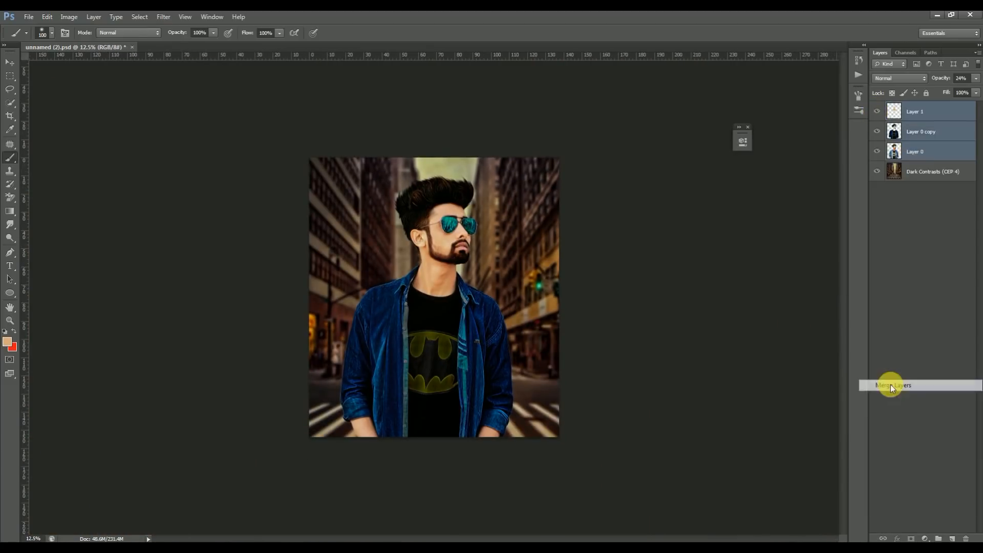
pyautogui.hotkey('ctrl', '-')
pyautogui.hotkey('ctrl', '-')
pyautogui.hotkey('ctrl', '-')
pyautogui.hotkey('ctrl', '+')
pyautogui.hotkey('ctrl', '+')
pyautogui.hotkey('ctrl', '+')
pyautogui.hotkey('ctrl', '+')
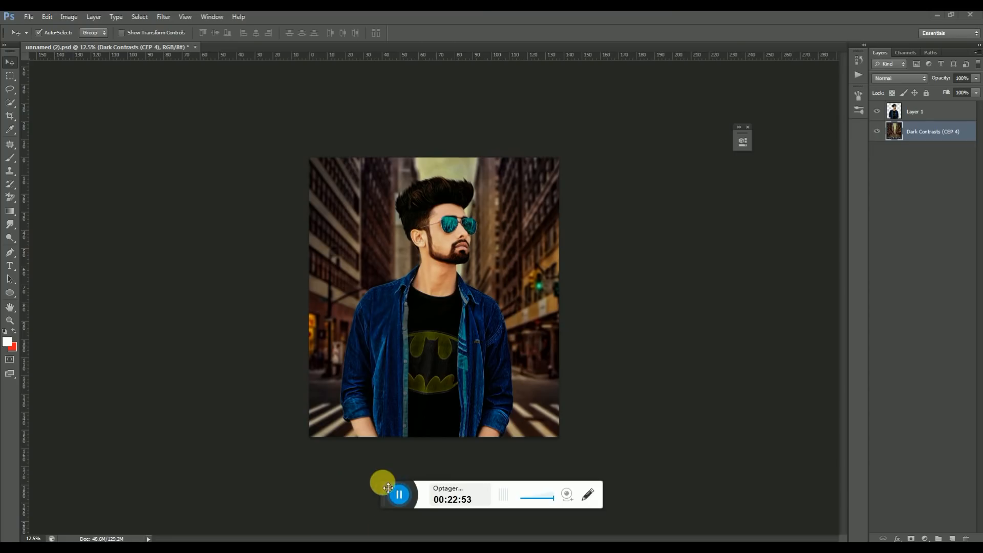
# Step: Add a new layer directly above the background and paint a soft yellow spot behind the man's head with a 900 px brush
pyautogui.click(952, 538)
pyautogui.click(10, 158)
pyautogui.click(7, 342)
pyautogui.click(680, 317)
pyautogui.click(794, 309)
pyautogui.click(449, 242)
# Step: Scale and position the yellow glow behind the man's head and set its layer opacity to 64%
pyautogui.hotkey('ctrl', 't')
pyautogui.moveTo(495, 288); pyautogui.dragTo(612, 405)
pyautogui.moveTo(542, 294); pyautogui.dragTo(527, 361)
pyautogui.moveTo(597, 308); pyautogui.dragTo(533, 311)
pyautogui.moveTo(464, 301); pyautogui.dragTo(468, 301)
pyautogui.moveTo(535, 308); pyautogui.dragTo(541, 309)
pyautogui.press('Return')
pyautogui.click(976, 78)
pyautogui.moveTo(974, 90)
pyautogui.mouseDown()
pyautogui.moveTo(942, 89)
pyautogui.moveTo(957, 90)
pyautogui.mouseUp()
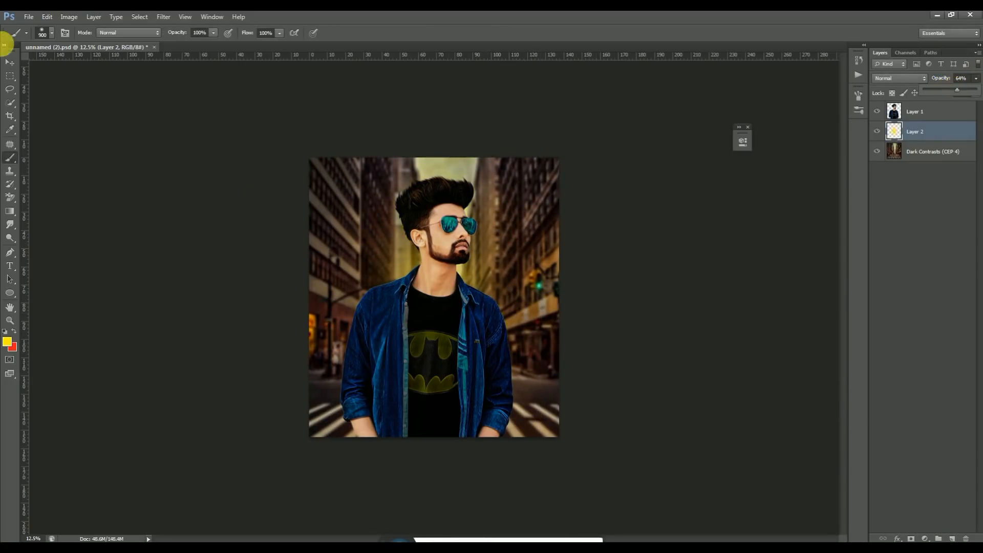
# Step: Widen the yellow glow with Free Transform and shift it slightly upward
pyautogui.click(9, 62)
pyautogui.hotkey('ctrl', 't')
pyautogui.moveTo(456, 260); pyautogui.dragTo(456, 256)
pyautogui.moveTo(541, 298); pyautogui.dragTo(568, 298)
pyautogui.moveTo(519, 260)
pyautogui.mouseDown()
pyautogui.moveTo(526, 171)
pyautogui.moveTo(520, 249)
pyautogui.mouseUp()
pyautogui.press('Return')
pyautogui.hotkey('ctrl', '-')
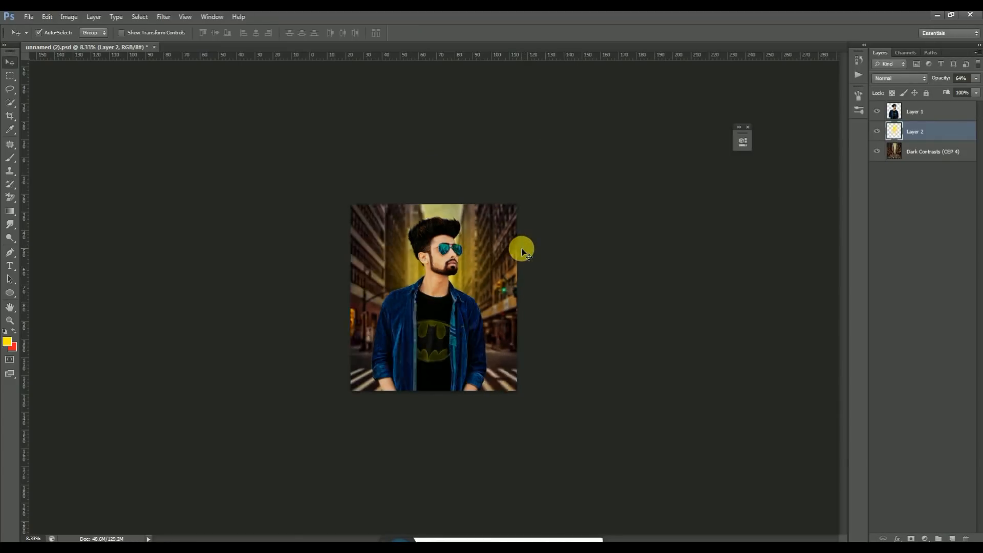
# Step: Add a new layer above the man and trace the sunglasses lens nearer the ear with the Pen tool
pyautogui.hotkey('ctrl', '+')
pyautogui.hotkey('ctrl', '+')
pyautogui.hotkey('ctrl', '+')
pyautogui.hotkey('ctrl', '+')
pyautogui.hotkey('ctrl', '+')
pyautogui.hotkey('ctrl', '+')
pyautogui.moveTo(522, 248); pyautogui.dragTo(499, 489)
pyautogui.hotkey('ctrl', '+')
pyautogui.hotkey('ctrl', '+')
pyautogui.moveTo(727, 153); pyautogui.dragTo(484, 307)
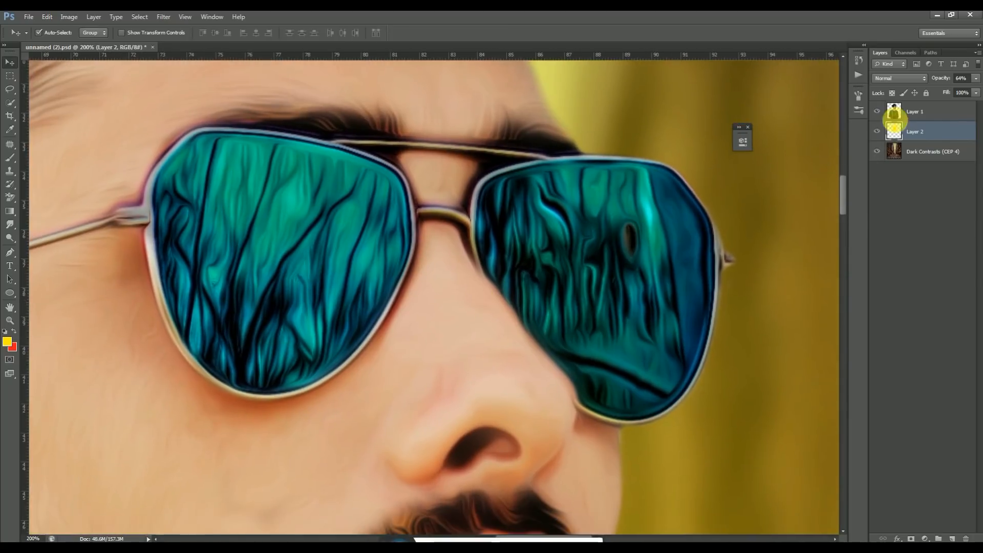
pyautogui.click(895, 116)
pyautogui.press('p')
pyautogui.hotkey('ctrl', 'shift', 'alt', 'n')
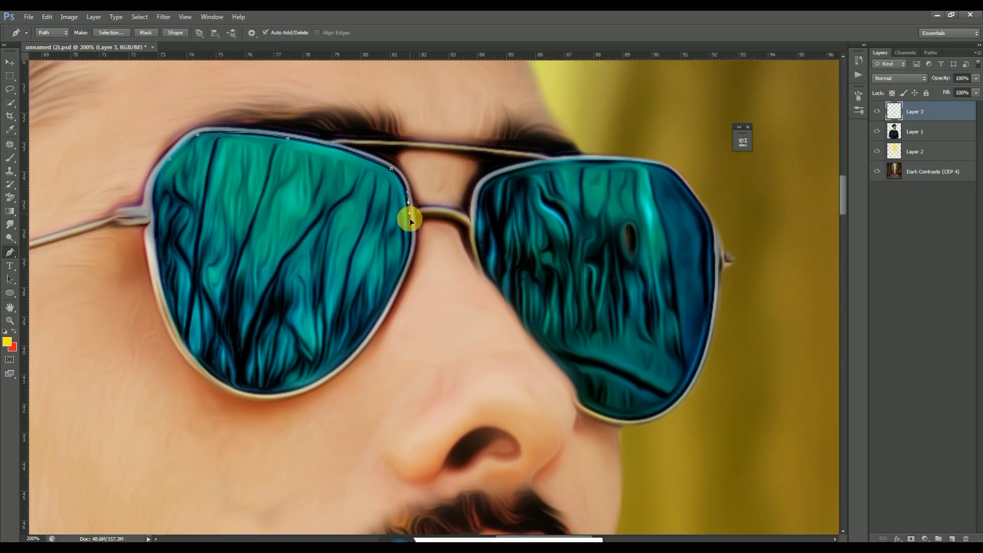
pyautogui.hotkey('ctrl', 'alt', 'z')
pyautogui.hotkey('ctrl', 'alt', 'z')
pyautogui.hotkey('ctrl', 'alt', 'z')
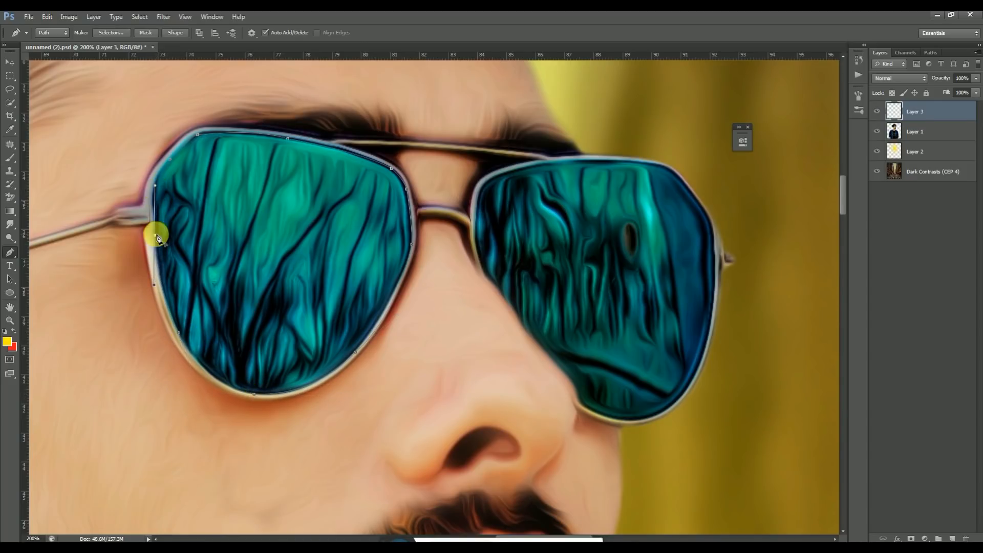
# Step: Convert the lens path to a selection and recolour it yellow with a Hue/Saturation adjustment layer at hue -113
pyautogui.hotkey('ctrl', 'Return')
pyautogui.click(925, 539)
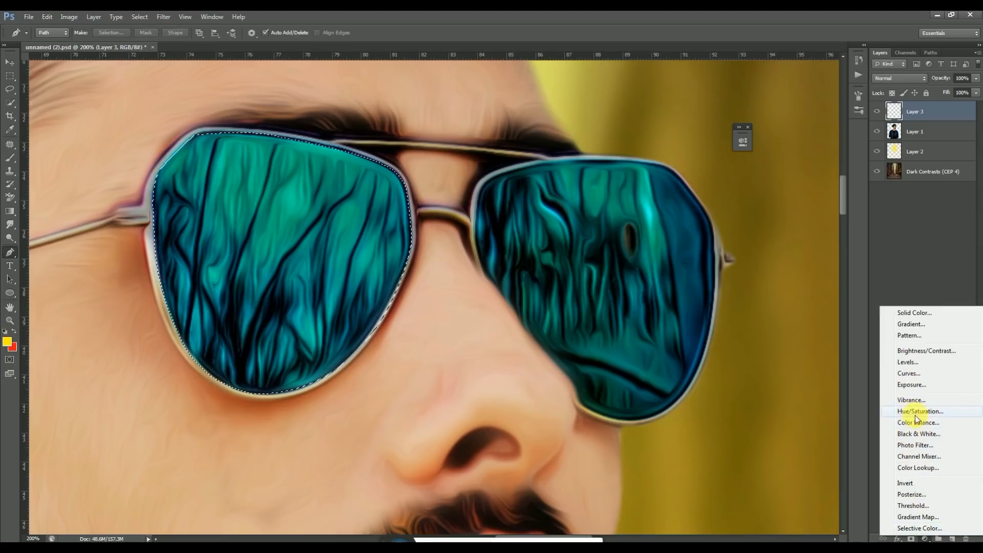
pyautogui.click(912, 411)
pyautogui.moveTo(656, 204); pyautogui.dragTo(610, 204)
pyautogui.hotkey('ctrl', '-')
pyautogui.hotkey('ctrl', '-')
pyautogui.hotkey('ctrl', '-')
pyautogui.hotkey('ctrl', '-')
pyautogui.hotkey('ctrl', '-')
pyautogui.hotkey('ctrl', '-')
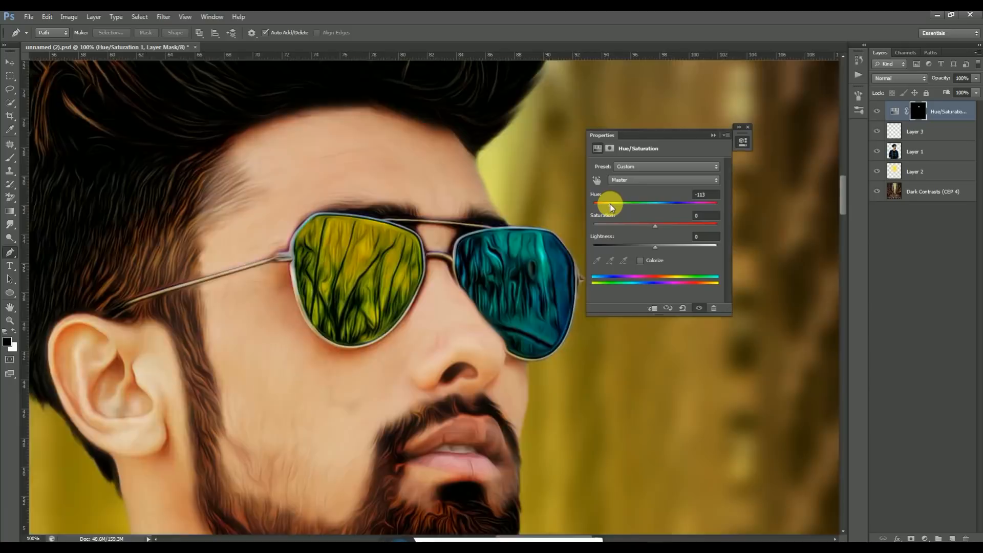
pyautogui.hotkey('ctrl', '+')
pyautogui.hotkey('ctrl', '+')
pyautogui.hotkey('ctrl', '+')
pyautogui.hotkey('ctrl', '+')
pyautogui.moveTo(462, 141); pyautogui.dragTo(386, 463)
pyautogui.hotkey('ctrl', '+')
pyautogui.hotkey('ctrl', '+')
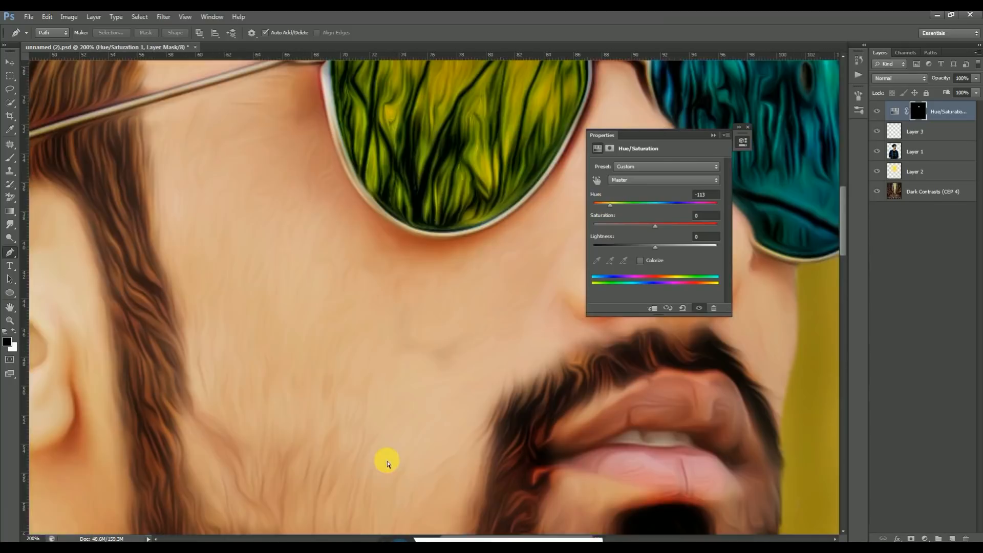
pyautogui.moveTo(387, 332); pyautogui.dragTo(266, 468)
pyautogui.moveTo(655, 227); pyautogui.dragTo(722, 228)
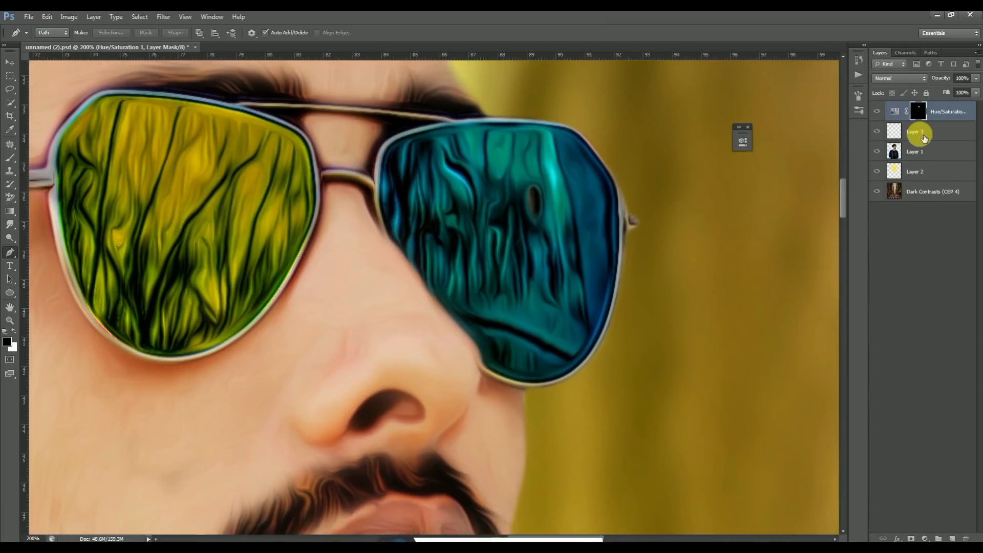
# Step: Trace the other lens on a new layer, select it and recolour it with a Hue/Saturation adjustment at hue -120
pyautogui.click(952, 539)
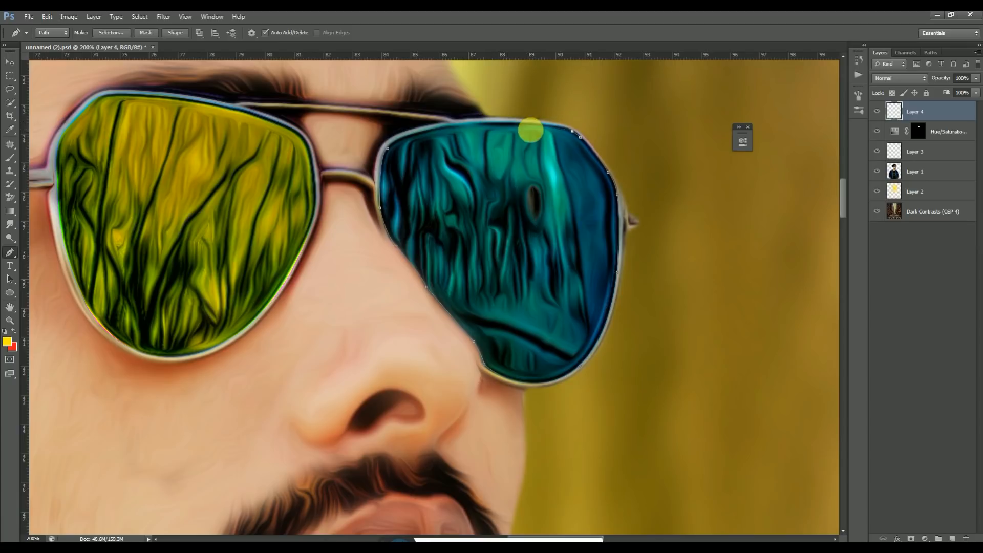
pyautogui.hotkey('ctrl', 'Return')
pyautogui.click(925, 539)
pyautogui.click(911, 400)
pyautogui.moveTo(654, 206); pyautogui.dragTo(717, 226)
pyautogui.doubleClick(706, 195)
pyautogui.write('-120')
pyautogui.click(713, 135)
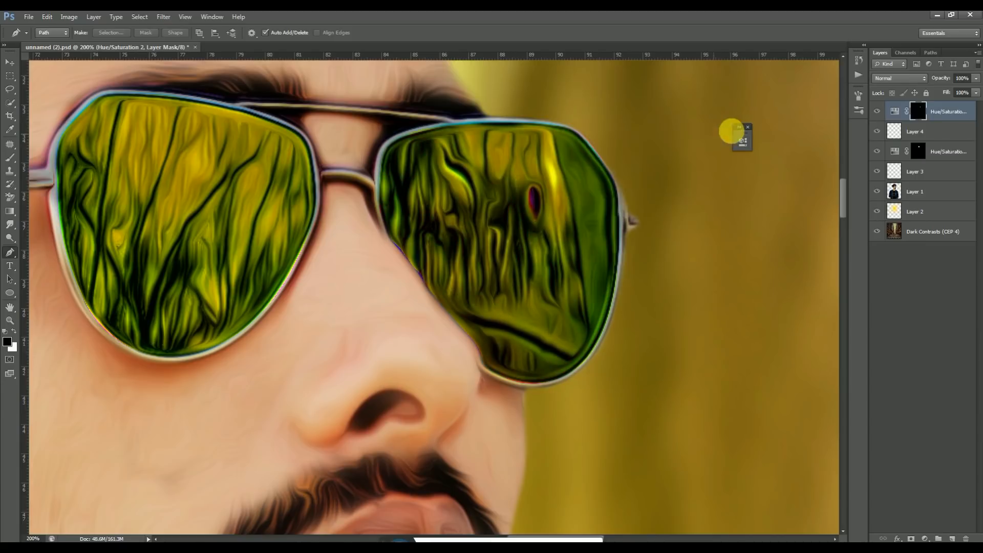
# Step: Move the yellow glow layer slightly upward and set its fill to 67%
pyautogui.click(914, 185)
pyautogui.press('s')
pyautogui.scroll(-8, 613, 294)
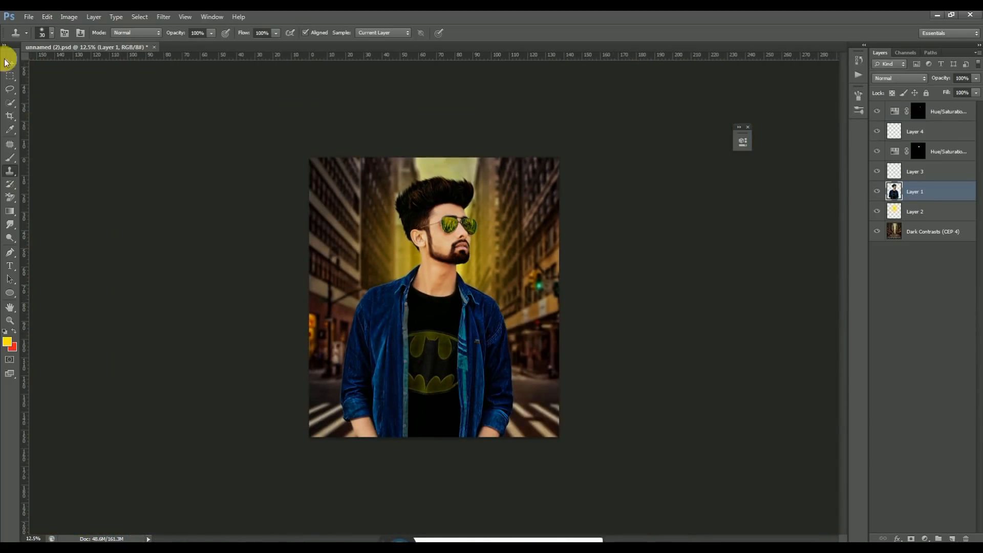
pyautogui.click(7, 62)
pyautogui.moveTo(418, 257); pyautogui.dragTo(417, 224)
pyautogui.moveTo(979, 93); pyautogui.dragTo(959, 102)
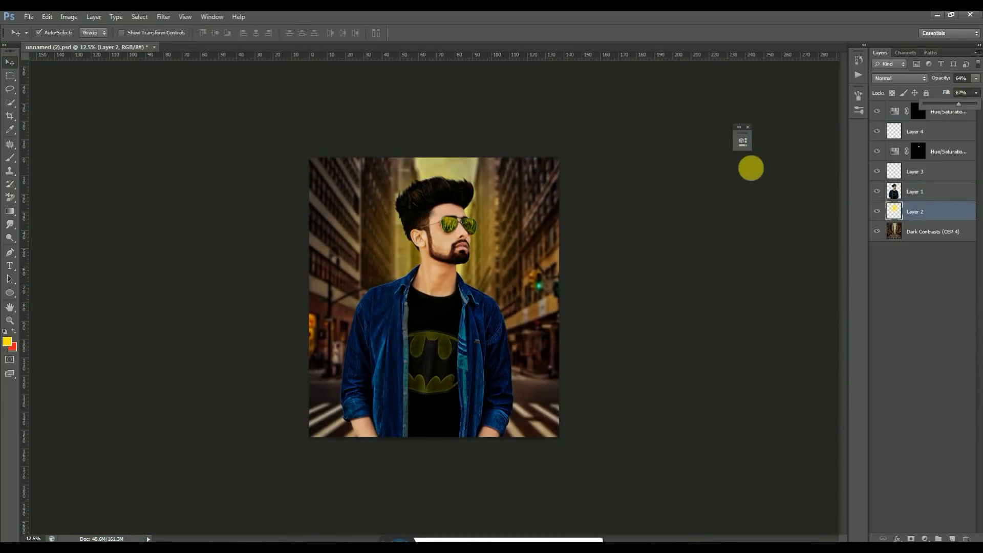
# Step: Save the document with the recoloured sunglasses and softened glow
pyautogui.click(751, 168)
pyautogui.scroll(-1, 95, 102)
pyautogui.hotkey('ctrl', 's')
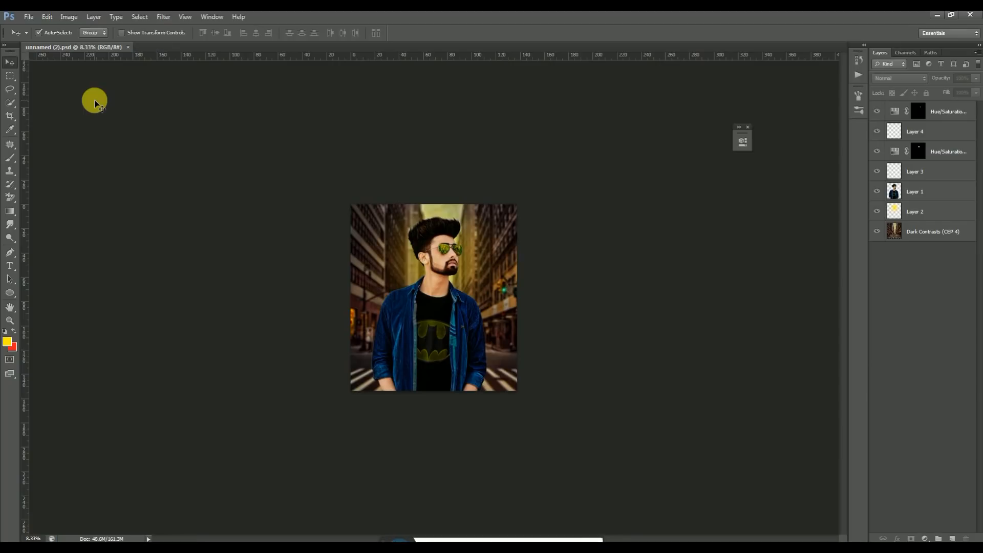
pyautogui.scroll(2, 95, 102)
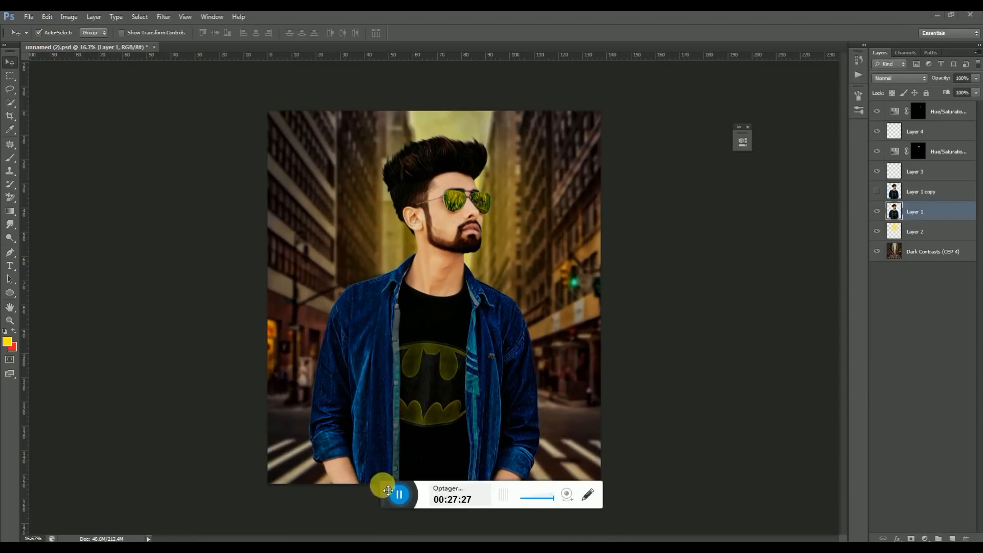
# Step: Add a layer mask to Layer 1, beneath its hidden copy, and choose a brush tip for masking the T-shirt
pyautogui.click(902, 195)
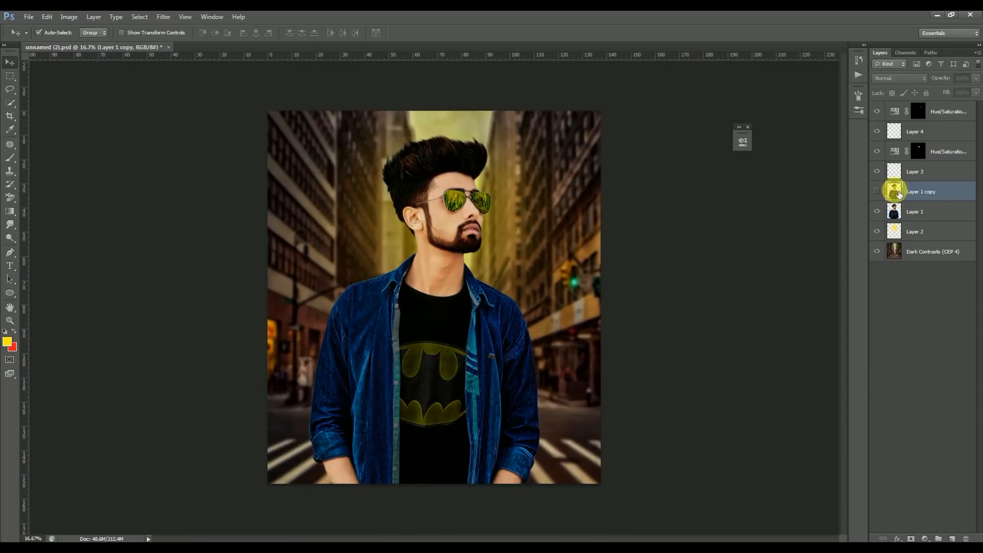
pyautogui.click(902, 211)
pyautogui.hotkey('ctrl', '+')
pyautogui.hotkey('ctrl', '+')
pyautogui.hotkey('ctrl', '+')
pyautogui.hotkey('ctrl', '+')
pyautogui.click(912, 539)
pyautogui.click(10, 158)
pyautogui.click(52, 33)
pyautogui.click(29, 112)
pyautogui.click(433, 353)
# Step: Mask out a strip of the T-shirt just below the collar band with a 45 px brush
pyautogui.press('[')
pyautogui.press('[')
pyautogui.press('[')
pyautogui.press('[')
pyautogui.press('[')
pyautogui.press('[')
pyautogui.press('[')
pyautogui.press('[')
pyautogui.press('[')
pyautogui.moveTo(291, 192)
pyautogui.mouseDown()
pyautogui.moveTo(363, 237)
pyautogui.moveTo(457, 258)
pyautogui.moveTo(523, 259)
pyautogui.moveTo(579, 232)
pyautogui.moveTo(585, 215)
pyautogui.moveTo(453, 267)
pyautogui.moveTo(348, 230)
pyautogui.moveTo(534, 188)
pyautogui.mouseUp()
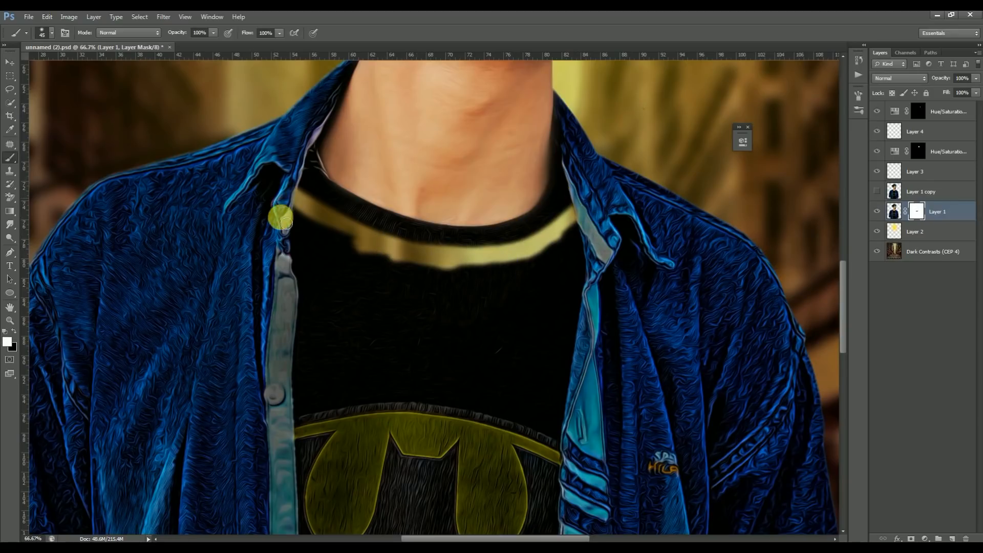
# Step: Mask the T-shirt along the buttoned edge of the jacket down to the hem with a 35 px brush
pyautogui.moveTo(342, 266); pyautogui.dragTo(358, 191)
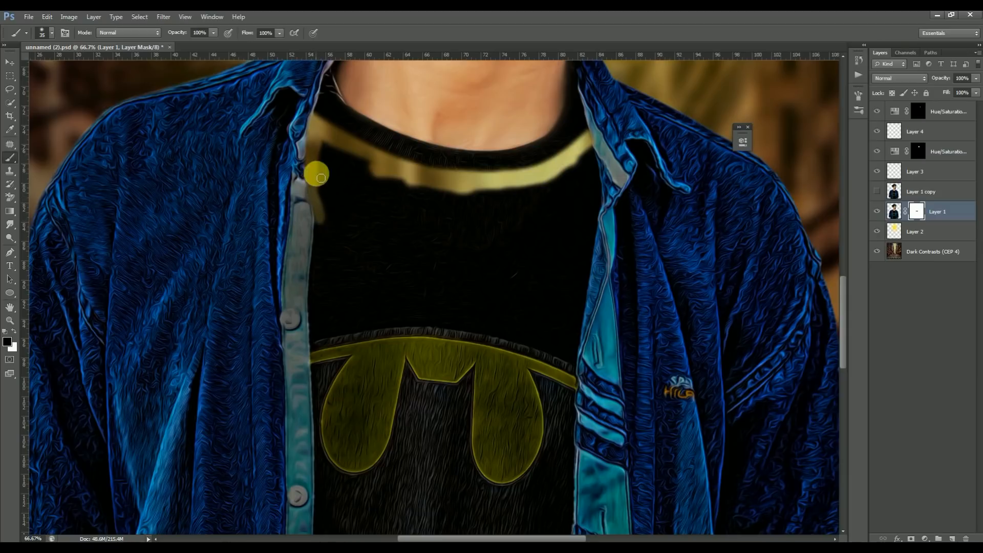
pyautogui.moveTo(319, 268)
pyautogui.mouseDown()
pyautogui.moveTo(314, 352)
pyautogui.moveTo(316, 251)
pyautogui.moveTo(340, 182)
pyautogui.mouseUp()
pyautogui.scroll(-6, 358, 198)
pyautogui.moveTo(352, 455)
pyautogui.mouseDown()
pyautogui.moveTo(364, 352)
pyautogui.moveTo(331, 190)
pyautogui.moveTo(329, 107)
pyautogui.moveTo(350, 291)
pyautogui.moveTo(356, 173)
pyautogui.mouseUp()
pyautogui.moveTo(354, 132)
pyautogui.mouseDown()
pyautogui.moveTo(366, 201)
pyautogui.moveTo(364, 109)
pyautogui.mouseUp()
pyautogui.scroll(-6, 364, 241)
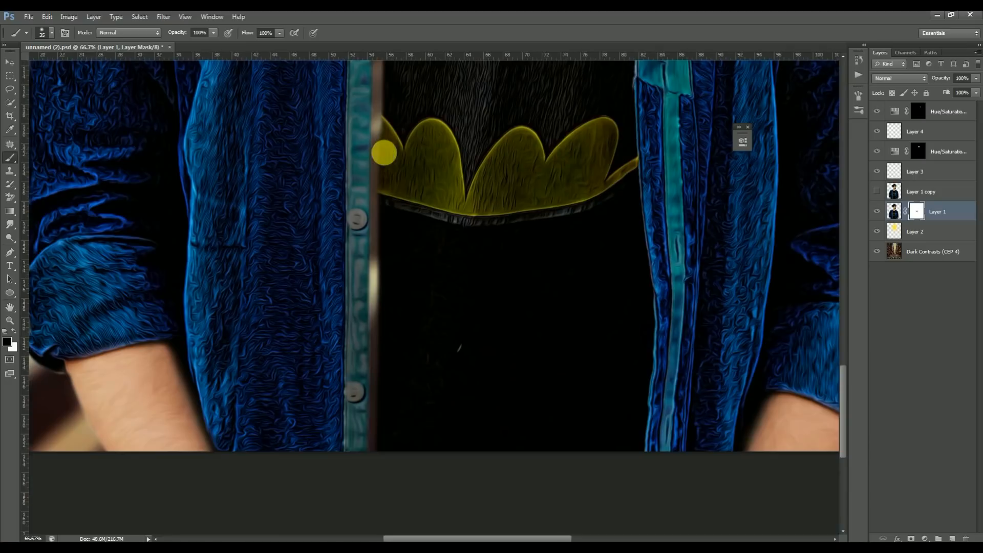
pyautogui.moveTo(379, 240); pyautogui.dragTo(377, 354)
# Step: Mask the T-shirt along the striped inner edge of the jacket from collar to hem
pyautogui.moveTo(646, 412)
pyautogui.mouseDown()
pyautogui.moveTo(658, 324)
pyautogui.moveTo(633, 150)
pyautogui.mouseUp()
pyautogui.scroll(8, 564, 237)
pyautogui.moveTo(564, 237); pyautogui.dragTo(566, 149)
pyautogui.moveTo(565, 149)
pyautogui.mouseDown()
pyautogui.moveTo(560, 230)
pyautogui.moveTo(565, 145)
pyautogui.mouseUp()
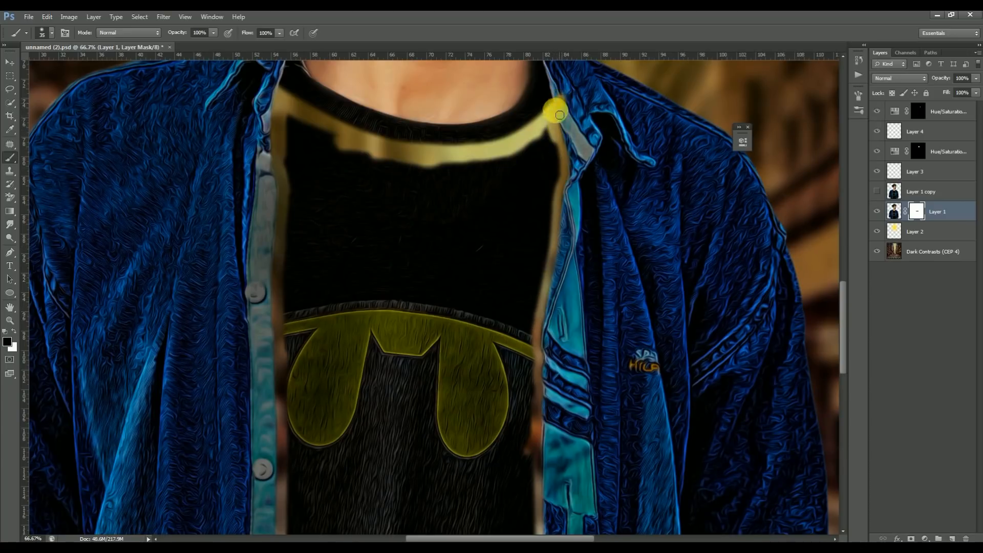
pyautogui.moveTo(565, 193); pyautogui.dragTo(535, 358)
pyautogui.scroll(-6, 548, 144)
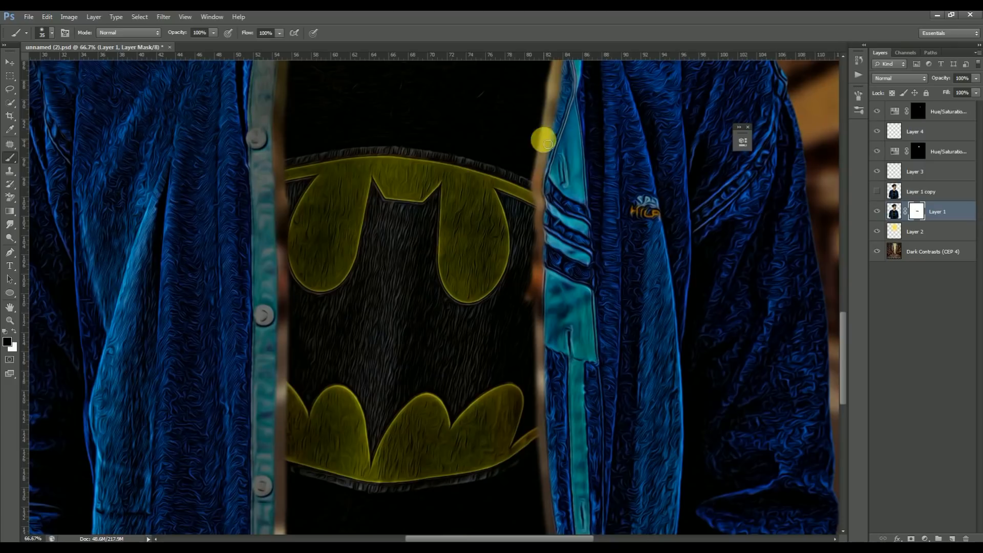
pyautogui.moveTo(542, 248); pyautogui.dragTo(542, 338)
pyautogui.moveTo(545, 342)
pyautogui.mouseDown()
pyautogui.moveTo(550, 225)
pyautogui.moveTo(543, 253)
pyautogui.moveTo(561, 425)
pyautogui.mouseUp()
pyautogui.moveTo(562, 428); pyautogui.dragTo(521, 287)
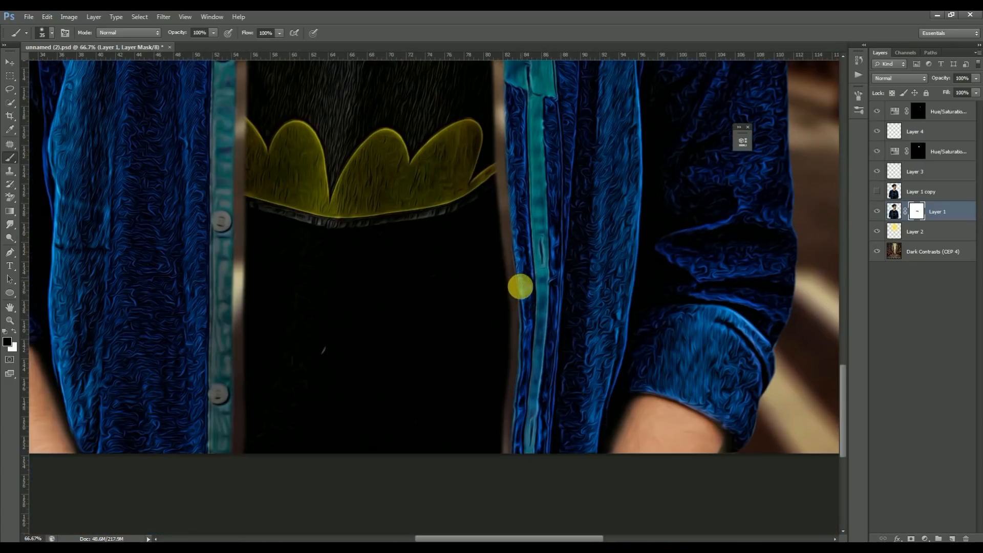
# Step: Mask out the remaining T-shirt and its bat print between the jacket edges, enlarging the brush for the last areas
pyautogui.moveTo(256, 393)
pyautogui.mouseDown()
pyautogui.moveTo(269, 483)
pyautogui.moveTo(503, 465)
pyautogui.moveTo(510, 310)
pyautogui.mouseUp()
pyautogui.moveTo(511, 275)
pyautogui.mouseDown()
pyautogui.moveTo(502, 204)
pyautogui.moveTo(386, 152)
pyautogui.moveTo(264, 209)
pyautogui.moveTo(274, 474)
pyautogui.moveTo(289, 468)
pyautogui.moveTo(294, 431)
pyautogui.mouseUp()
pyautogui.moveTo(395, 256); pyautogui.dragTo(434, 500)
pyautogui.hotkey('ctrl', '-')
pyautogui.moveTo(463, 230); pyautogui.dragTo(472, 320)
pyautogui.moveTo(331, 120)
pyautogui.mouseDown()
pyautogui.moveTo(384, 153)
pyautogui.moveTo(530, 146)
pyautogui.mouseUp()
pyautogui.moveTo(536, 185)
pyautogui.mouseDown()
pyautogui.moveTo(518, 295)
pyautogui.moveTo(516, 425)
pyautogui.moveTo(461, 447)
pyautogui.mouseUp()
pyautogui.moveTo(340, 136)
pyautogui.mouseDown()
pyautogui.moveTo(346, 500)
pyautogui.moveTo(348, 314)
pyautogui.mouseUp()
pyautogui.moveTo(350, 484); pyautogui.dragTo(327, 300)
pyautogui.press(']')
pyautogui.press(']')
pyautogui.press(']')
pyautogui.press(']')
pyautogui.press(']')
pyautogui.moveTo(331, 233)
pyautogui.mouseDown()
pyautogui.moveTo(327, 359)
pyautogui.moveTo(478, 491)
pyautogui.moveTo(481, 167)
pyautogui.moveTo(367, 90)
pyautogui.moveTo(356, 252)
pyautogui.moveTo(471, 290)
pyautogui.moveTo(393, 397)
pyautogui.moveTo(412, 114)
pyautogui.moveTo(412, 270)
pyautogui.mouseUp()
pyautogui.moveTo(430, 73)
pyautogui.mouseDown()
pyautogui.moveTo(504, 302)
pyautogui.moveTo(507, 238)
pyautogui.moveTo(439, 256)
pyautogui.moveTo(487, 263)
pyautogui.moveTo(446, 302)
pyautogui.moveTo(415, 200)
pyautogui.moveTo(439, 353)
pyautogui.mouseUp()
# Step: Switch back to a 35 px brush and refine the mask just below the collar band
pyautogui.click(50, 32)
pyautogui.click(28, 109)
pyautogui.click(214, 132)
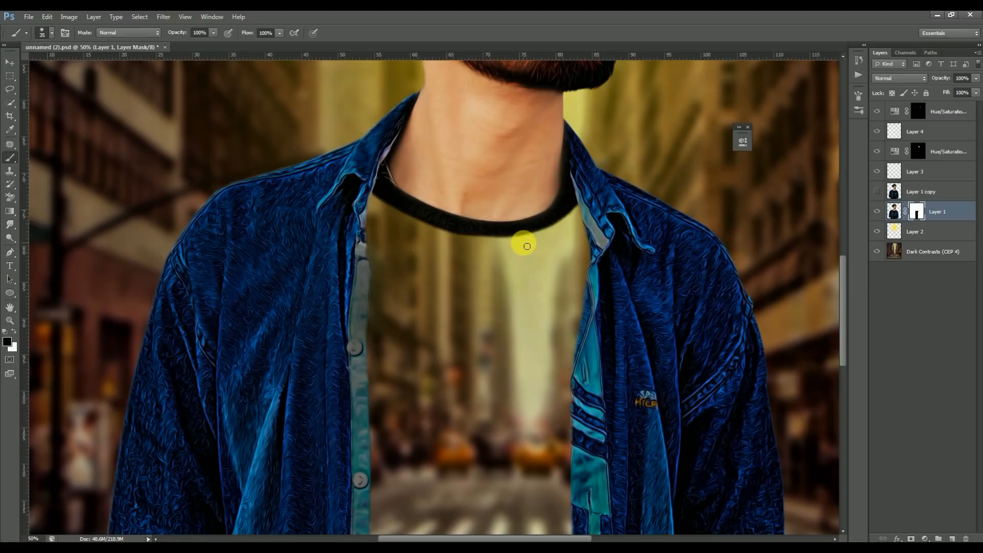
# Step: Save the document with the hollowed-out torso
pyautogui.hotkey('ctrl', '-')
pyautogui.hotkey('ctrl', '-')
pyautogui.click(11, 62)
pyautogui.hotkey('ctrl', '-')
pyautogui.hotkey('ctrl', '-')
pyautogui.hotkey('ctrl', 's')
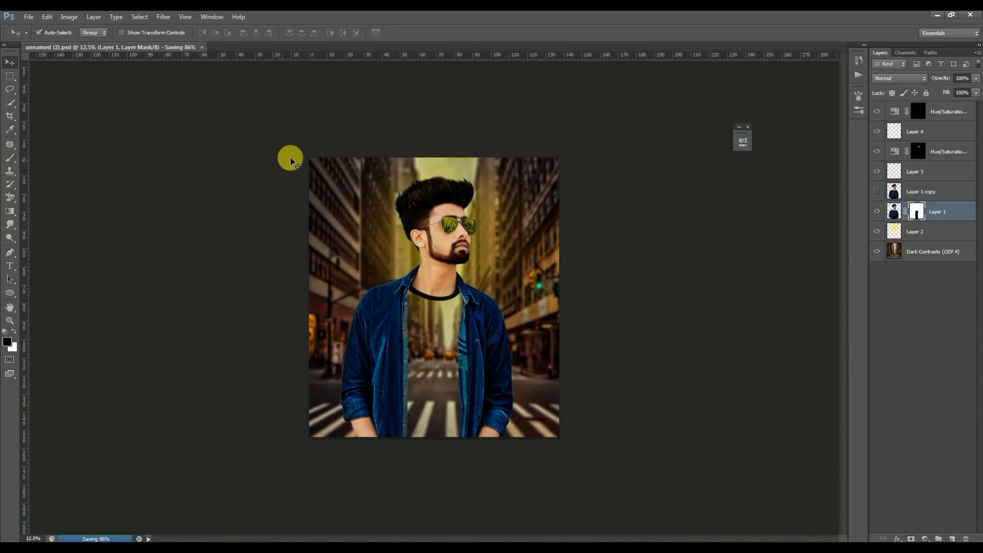